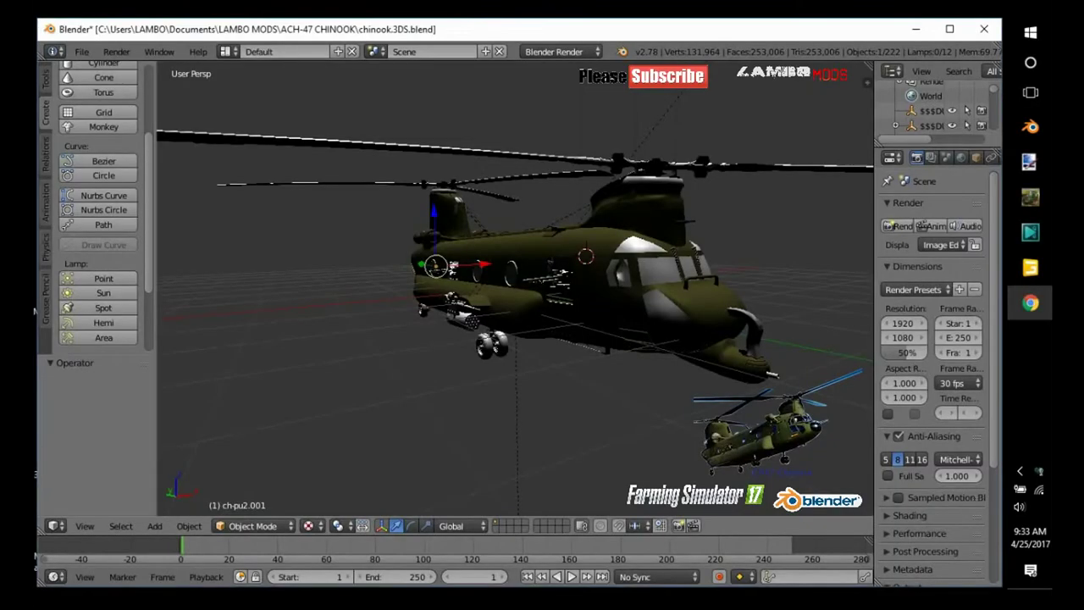
- Raise the rotor 1.801 units along Z and view it from above and the side
{"action": "middle_click_drag", "start_coordinate": [508, 296], "coordinate": [474, 356]}
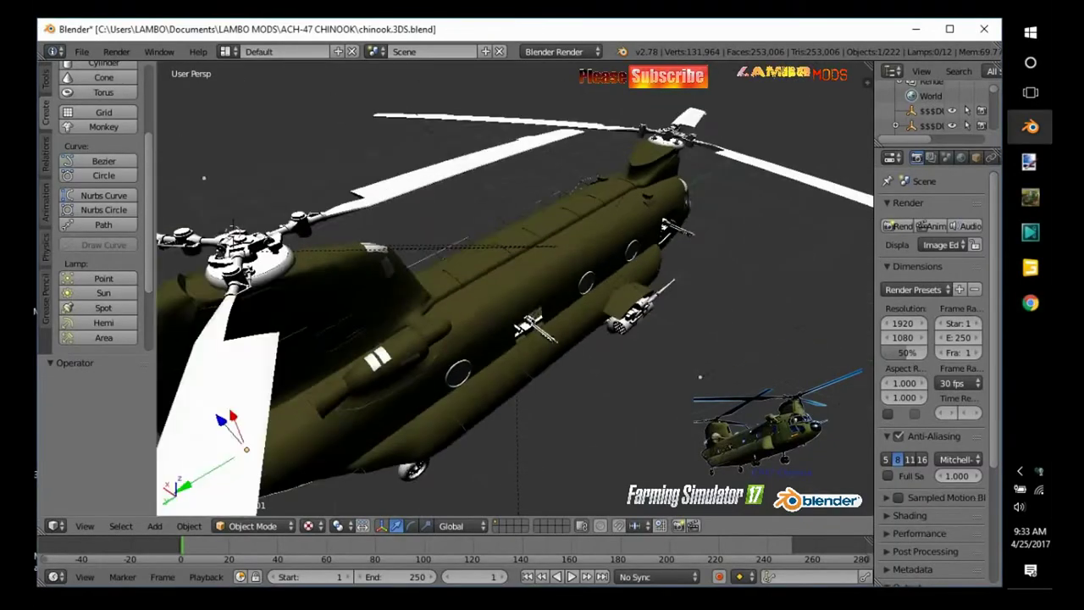
{"action": "mouse_move", "coordinate": [508, 297]}
{"action": "middle_mouse_down"}
{"action": "mouse_move", "coordinate": [491, 322]}
{"action": "mouse_move", "coordinate": [280, 364]}
{"action": "middle_mouse_up"}
{"action": "key", "text": "Return"}
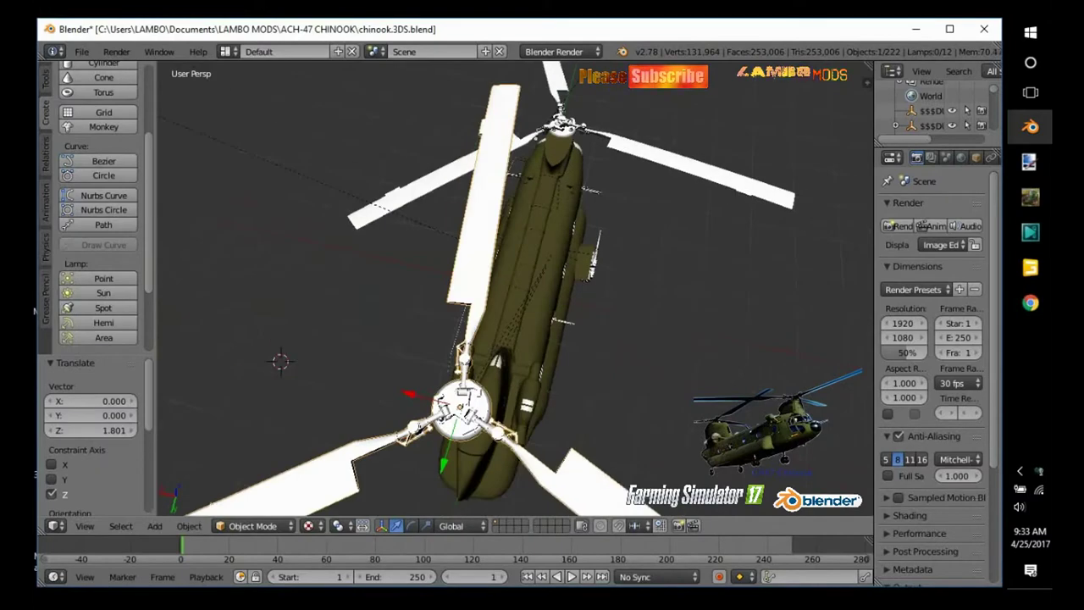
{"action": "middle_click_drag", "start_coordinate": [508, 297], "coordinate": [381, 322]}
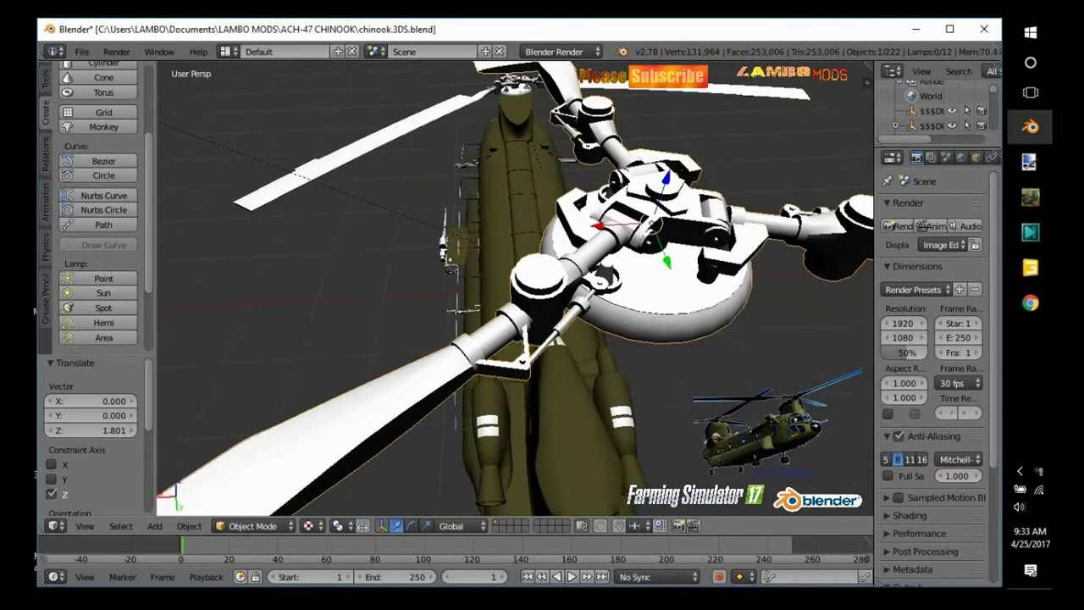
{"action": "middle_click_drag", "start_coordinate": [508, 296], "coordinate": [398, 334]}
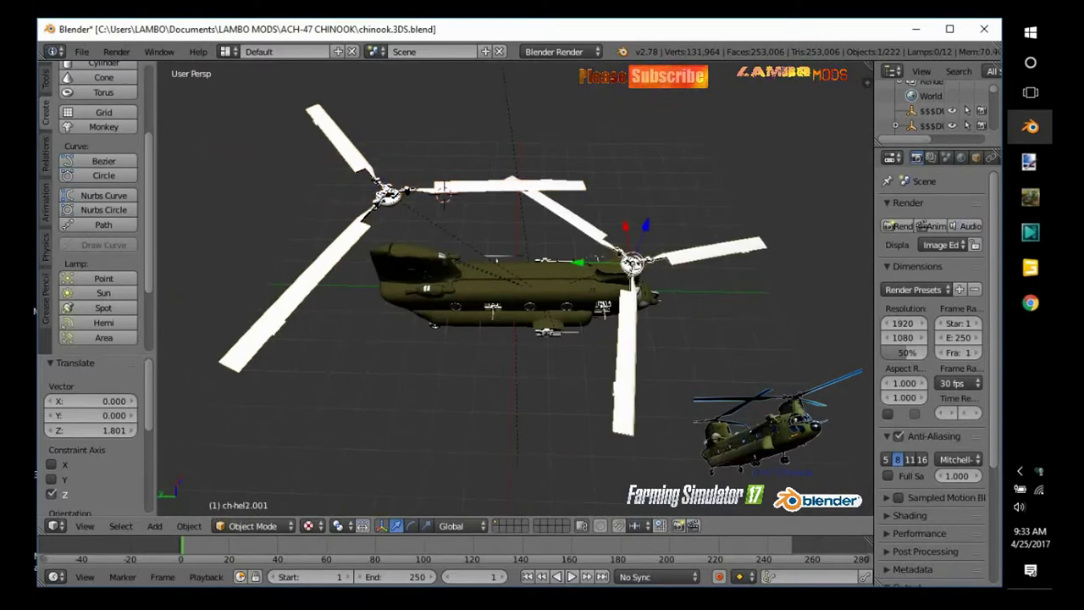
- Select rotor assembly ch-hel1.001 and inspect the fuselage, nose and landing gear from several angles
{"action": "right_click", "coordinate": [508, 279]}
{"action": "middle_click_drag", "start_coordinate": [508, 296], "coordinate": [441, 313]}
{"action": "scroll", "coordinate": [508, 296], "scroll_direction": "up", "scroll_amount": 5}
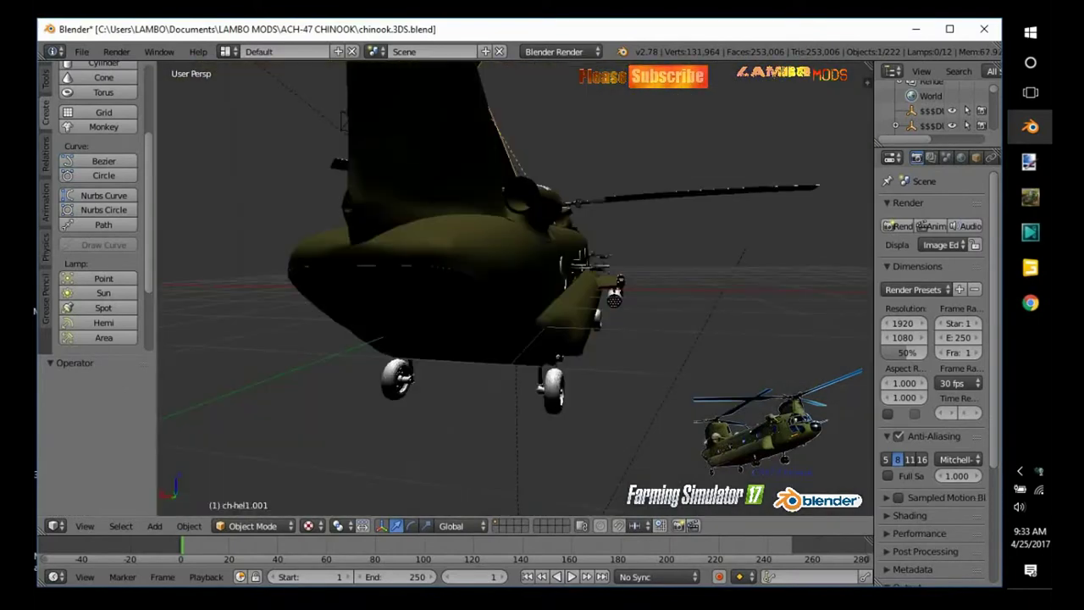
{"action": "middle_click_drag", "start_coordinate": [508, 296], "coordinate": [440, 313]}
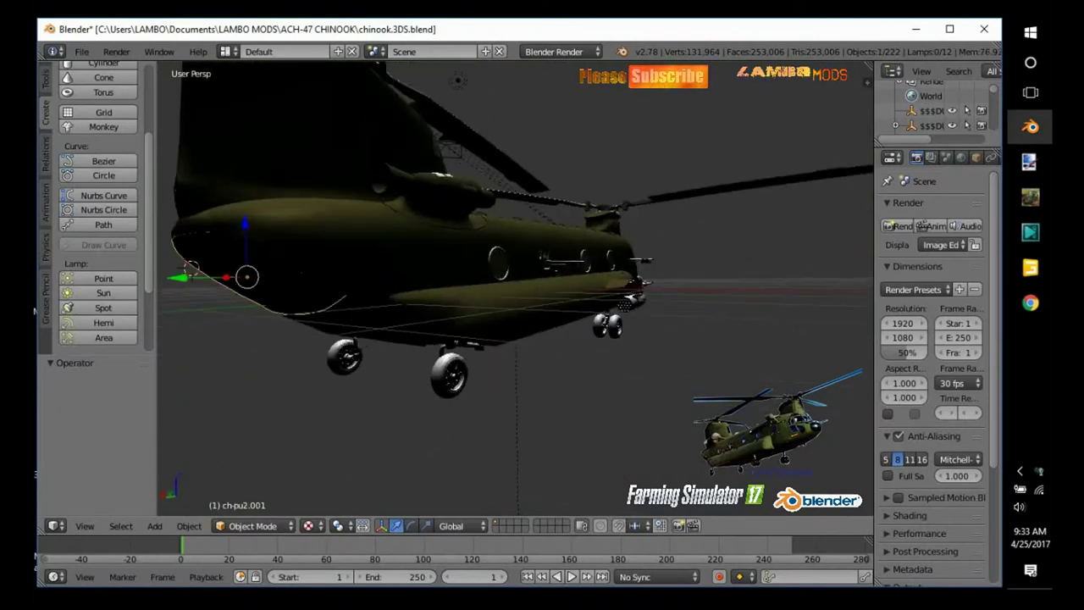
{"action": "middle_click_drag", "start_coordinate": [508, 296], "coordinate": [424, 313]}
{"action": "middle_click_drag", "start_coordinate": [508, 339], "coordinate": [508, 288]}
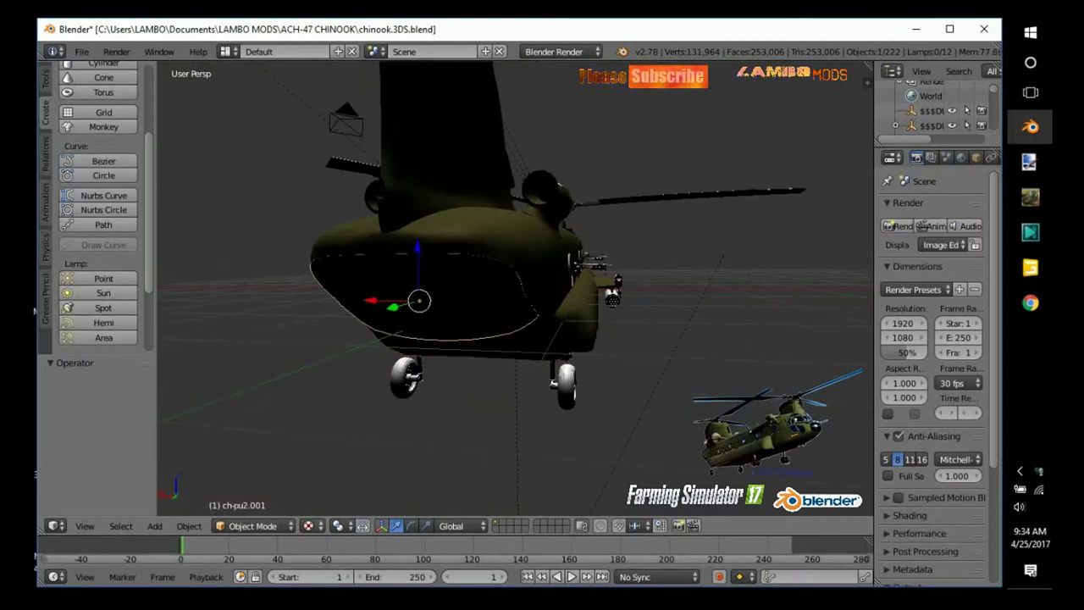
{"action": "left_click", "coordinate": [307, 525]}
- Switch to Solid shading and move the lower panel ch-pu2.001's origin to the 3D cursor
{"action": "left_click", "coordinate": [347, 486]}
{"action": "mouse_move", "coordinate": [347, 423]}
{"action": "middle_mouse_down"}
{"action": "mouse_move", "coordinate": [161, 269]}
{"action": "mouse_move", "coordinate": [380, 283]}
{"action": "mouse_move", "coordinate": [488, 442]}
{"action": "mouse_move", "coordinate": [438, 450]}
{"action": "mouse_move", "coordinate": [465, 459]}
{"action": "middle_mouse_up"}
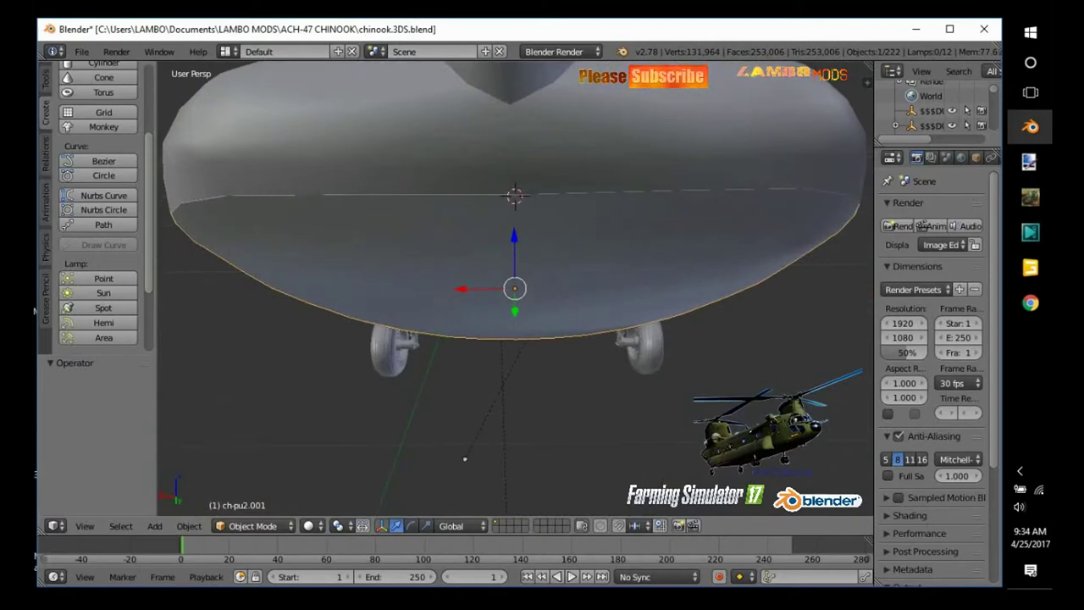
{"action": "left_click", "coordinate": [46, 80]}
{"action": "left_click", "coordinate": [106, 253]}
{"action": "left_click", "coordinate": [117, 304]}
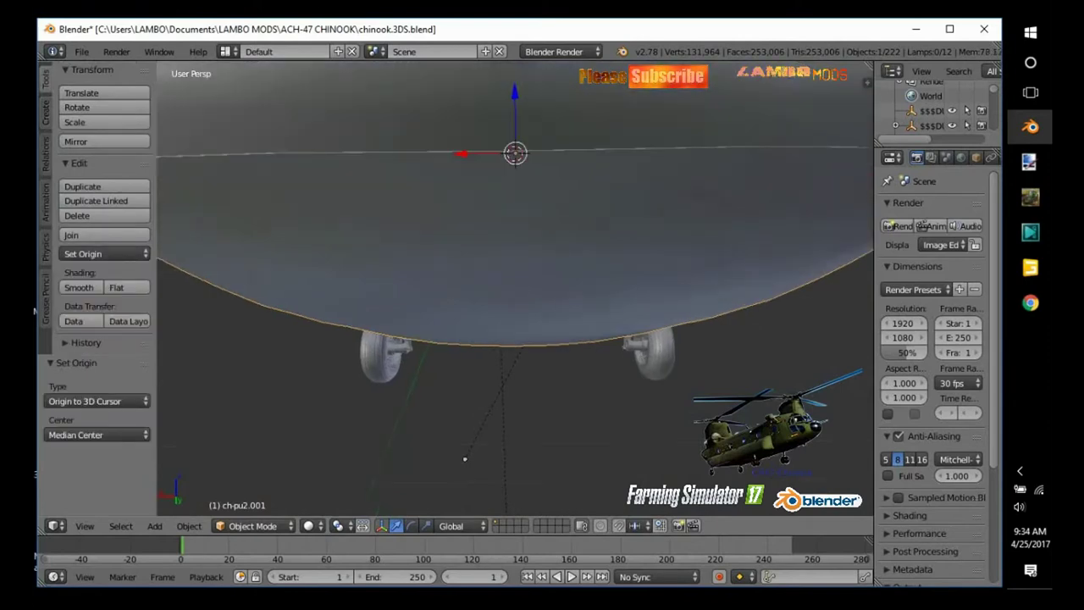
- Rotate the panel 155.7° around the X axis
{"action": "mouse_move", "coordinate": [508, 339]}
{"action": "middle_mouse_down"}
{"action": "mouse_move", "coordinate": [492, 321]}
{"action": "mouse_move", "coordinate": [396, 296]}
{"action": "middle_mouse_up"}
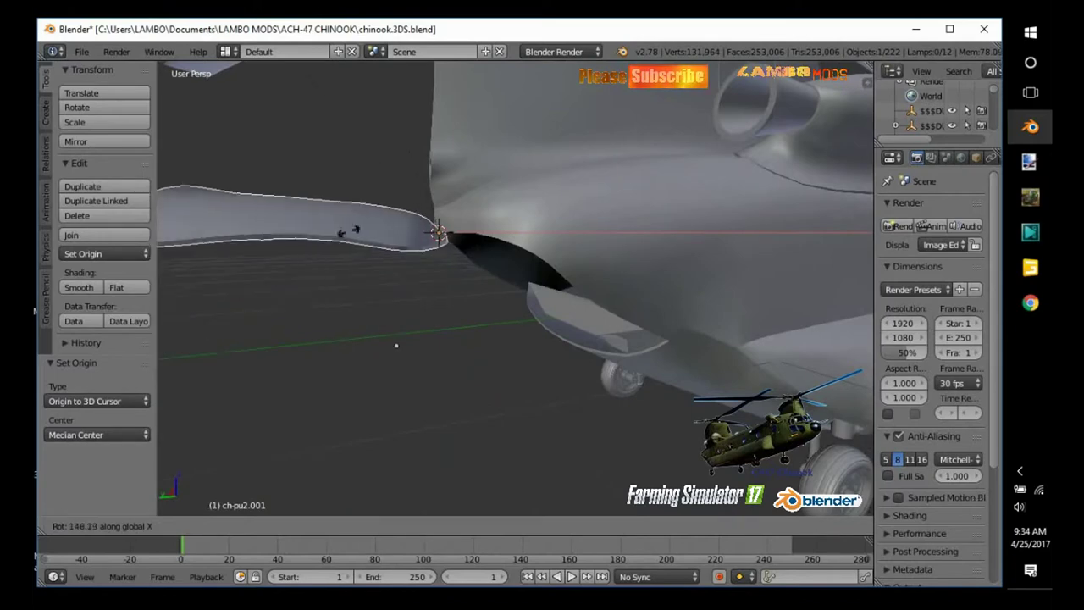
{"action": "left_click", "coordinate": [429, 398]}
{"action": "mouse_move", "coordinate": [429, 398]}
{"action": "middle_mouse_down"}
{"action": "mouse_move", "coordinate": [550, 339]}
{"action": "mouse_move", "coordinate": [525, 321]}
{"action": "mouse_move", "coordinate": [482, 381]}
{"action": "mouse_move", "coordinate": [525, 364]}
{"action": "mouse_move", "coordinate": [583, 381]}
{"action": "mouse_move", "coordinate": [599, 496]}
{"action": "middle_mouse_up"}
- Enter Edit Mode on ramp ch-ram.001, clear the selection and nudge the hinge edge along Y
{"action": "key", "text": "Tab"}
{"action": "key", "text": "Tab"}
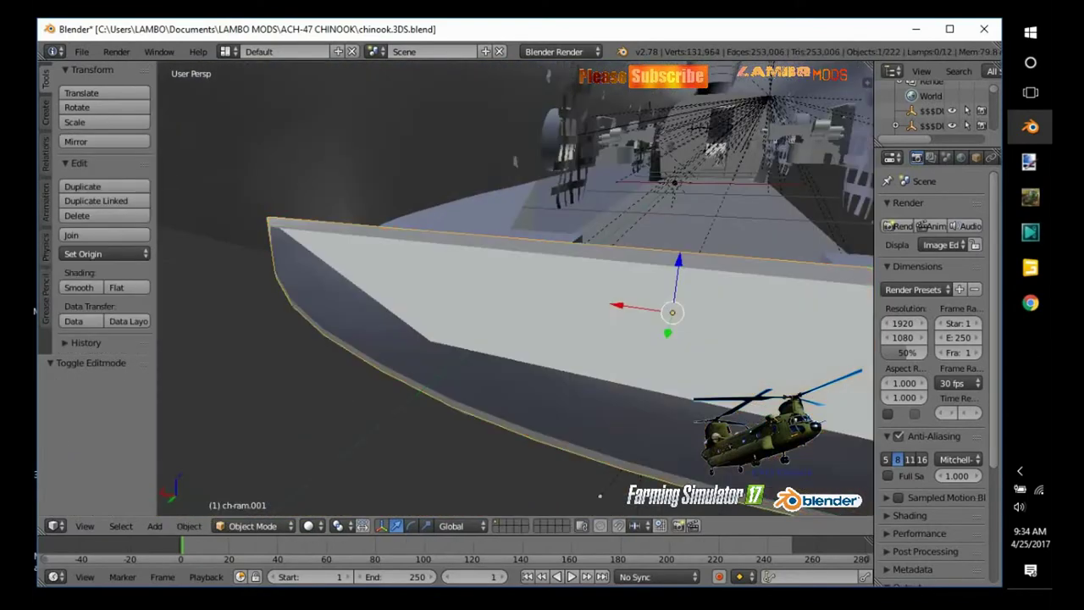
{"action": "key", "text": "Tab"}
{"action": "key", "text": "a"}
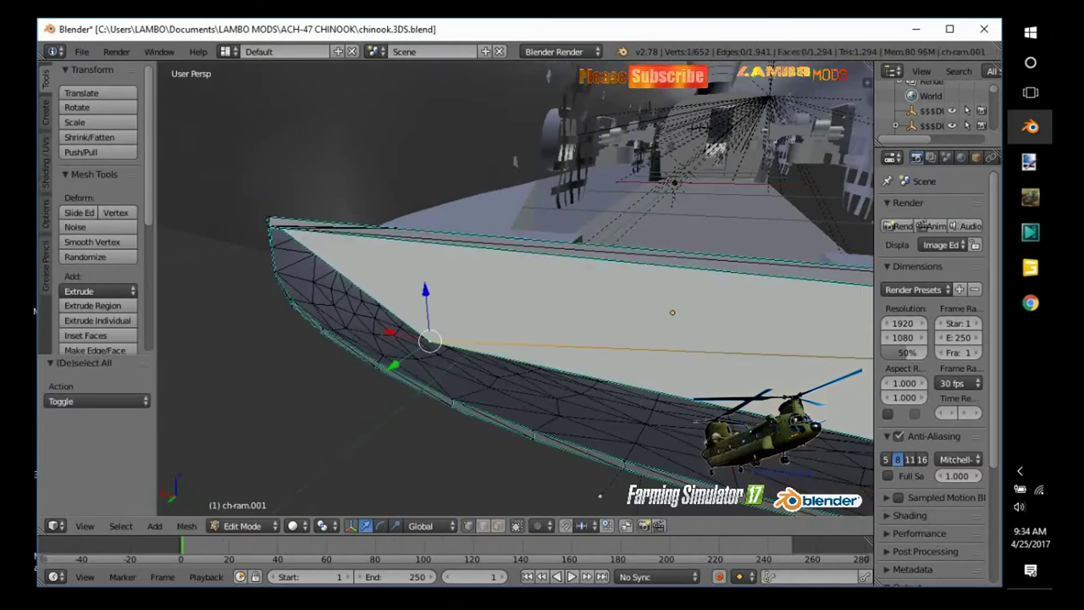
{"action": "middle_click_drag", "start_coordinate": [508, 339], "coordinate": [364, 347]}
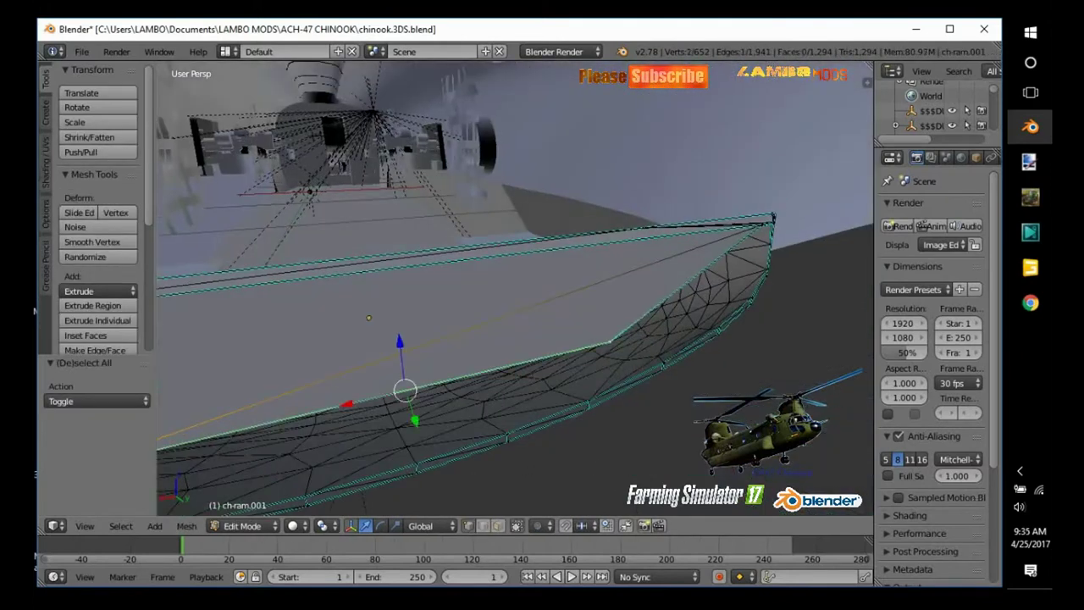
{"action": "middle_click_drag", "start_coordinate": [508, 339], "coordinate": [474, 339]}
{"action": "left_click_drag", "start_coordinate": [414, 419], "coordinate": [418, 443]}
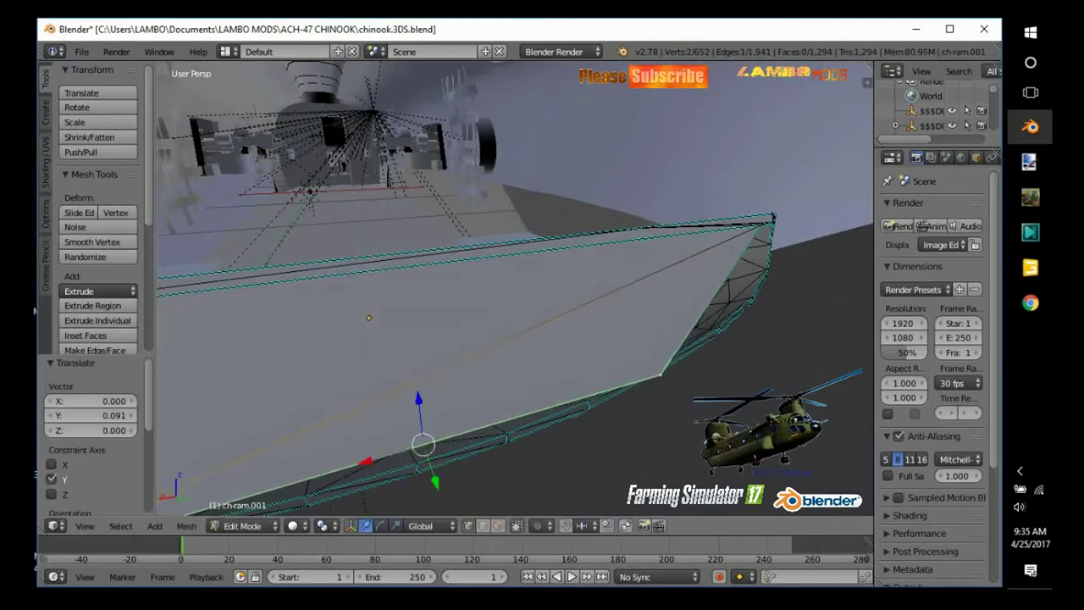
{"action": "middle_click_drag", "start_coordinate": [419, 443], "coordinate": [514, 288]}
{"action": "middle_click_drag", "start_coordinate": [508, 356], "coordinate": [548, 392]}
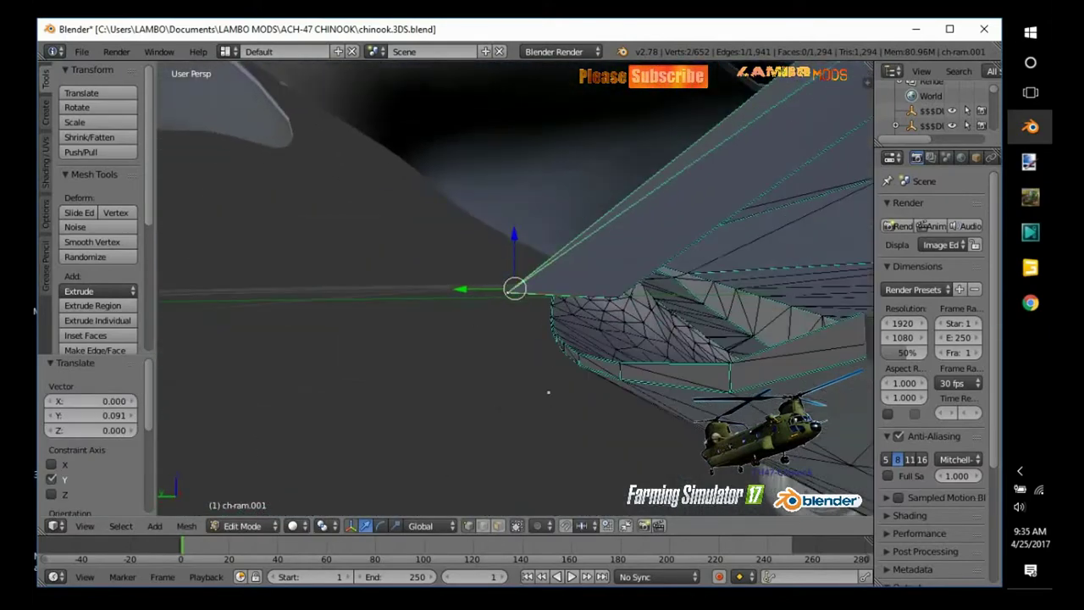
- Move the selected hinge vertex −0.090 along Y
{"action": "key", "text": "g"}
{"action": "key", "text": "y"}
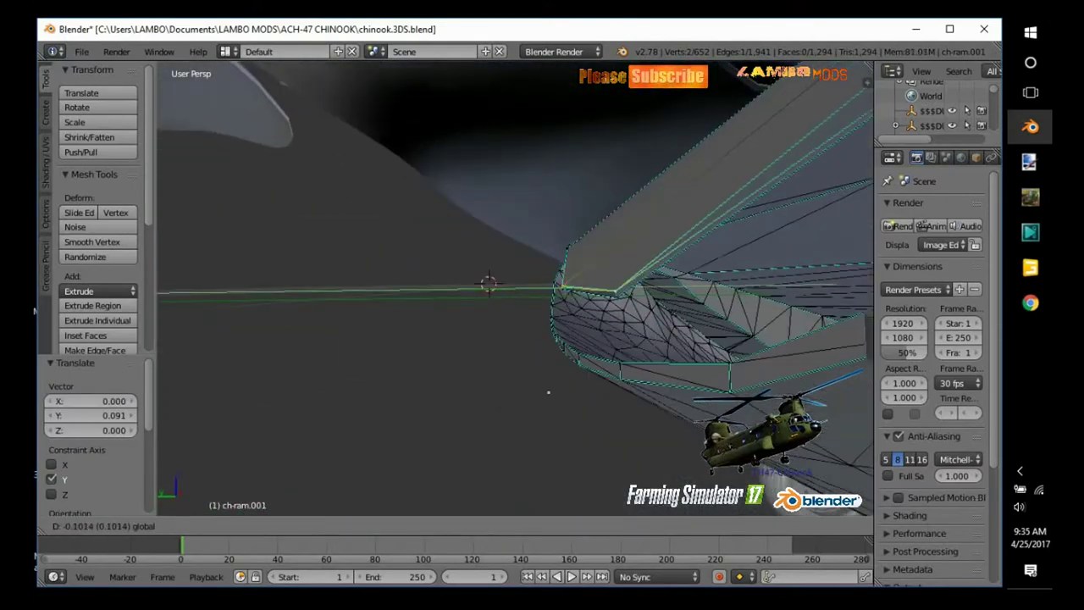
{"action": "left_click", "coordinate": [548, 392]}
{"action": "mouse_move", "coordinate": [547, 392]}
{"action": "middle_mouse_down"}
{"action": "mouse_move", "coordinate": [550, 437]}
{"action": "mouse_move", "coordinate": [436, 446]}
{"action": "middle_mouse_up"}
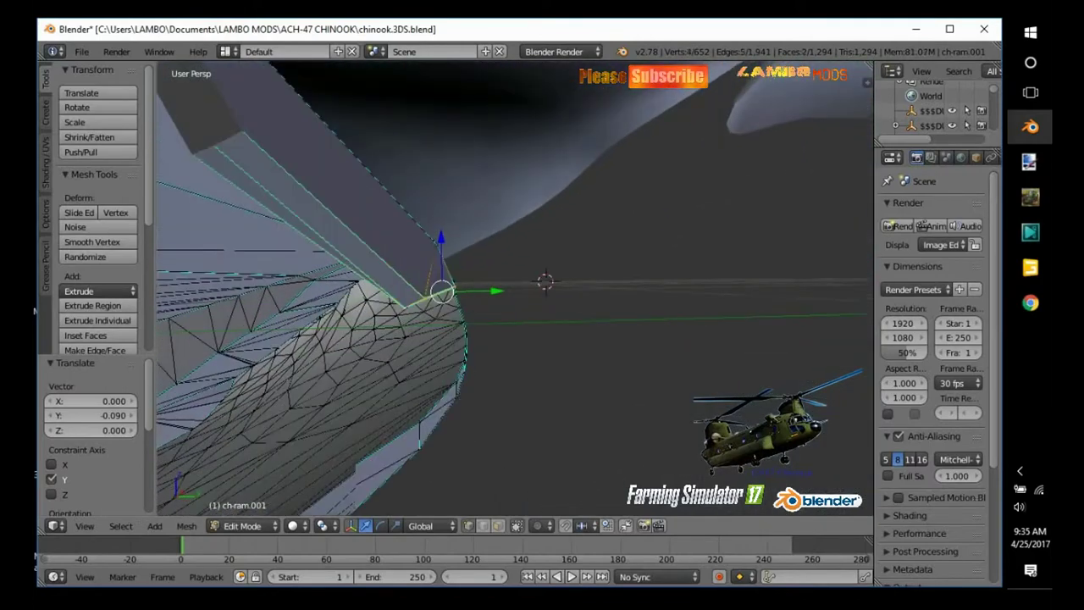
- Nudge the edge vertices along Z and check the ramp mesh from below
{"action": "key", "text": "g"}
{"action": "key", "text": "z"}
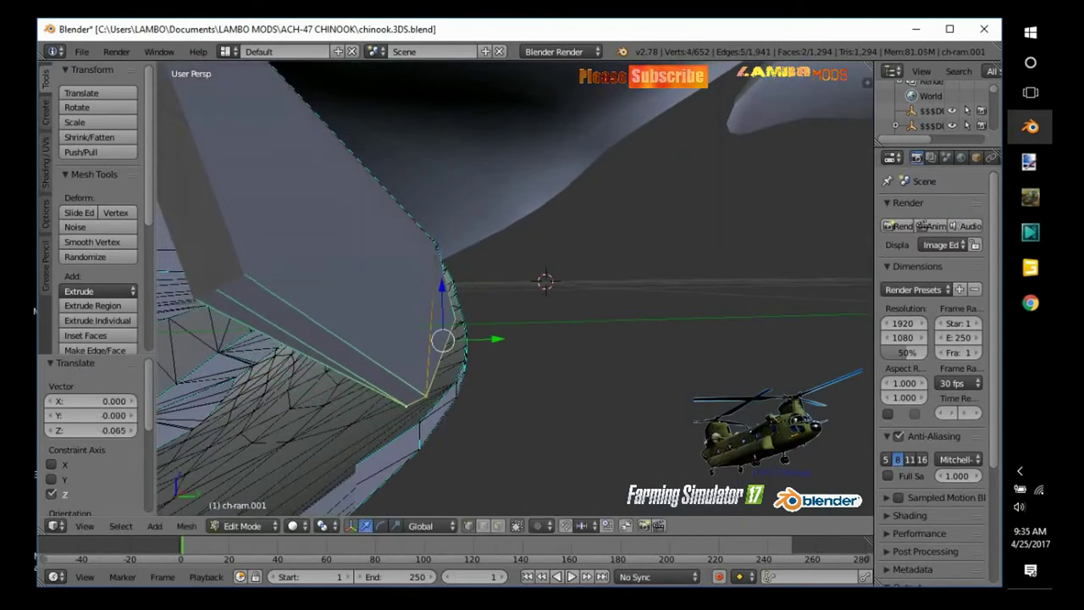
{"action": "key", "text": "g"}
{"action": "key", "text": "z"}
{"action": "middle_click_drag", "start_coordinate": [437, 446], "coordinate": [474, 398]}
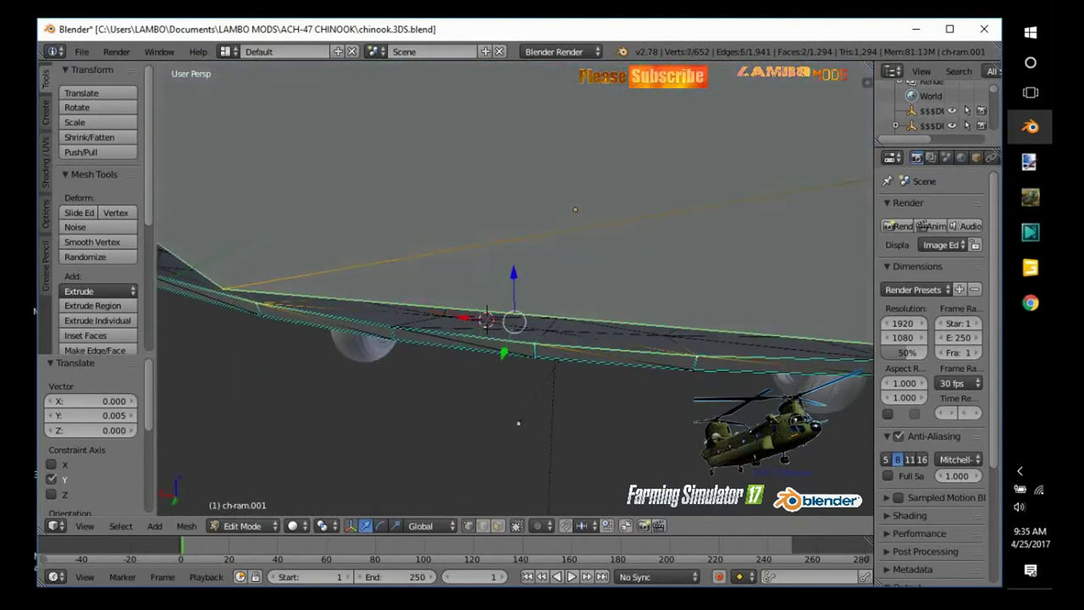
{"action": "middle_click_drag", "start_coordinate": [518, 422], "coordinate": [388, 225]}
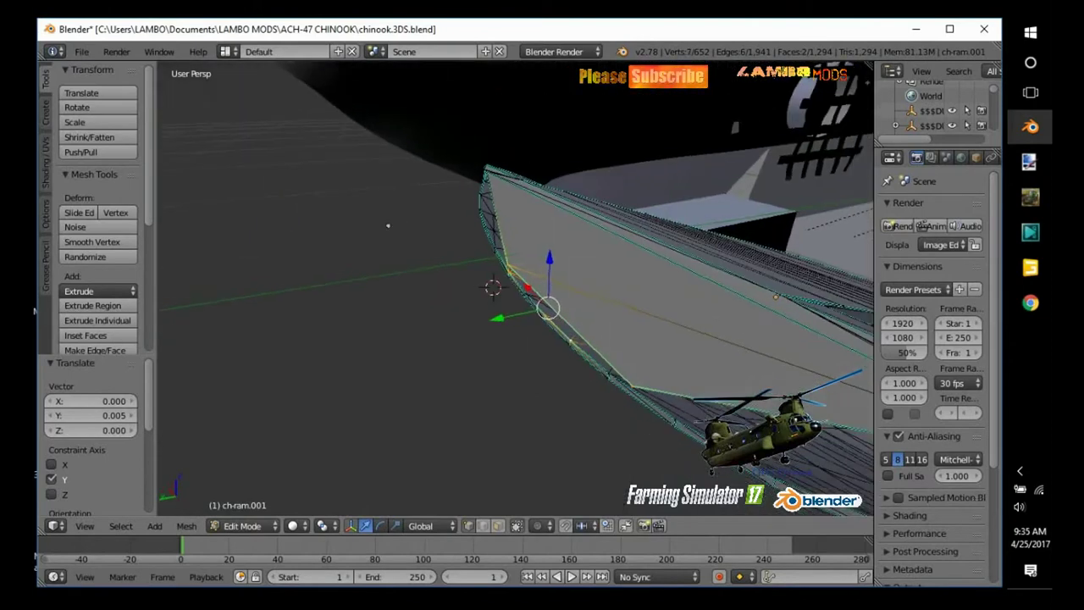
{"action": "scroll", "coordinate": [98, 254], "scroll_direction": "down", "scroll_amount": 2}
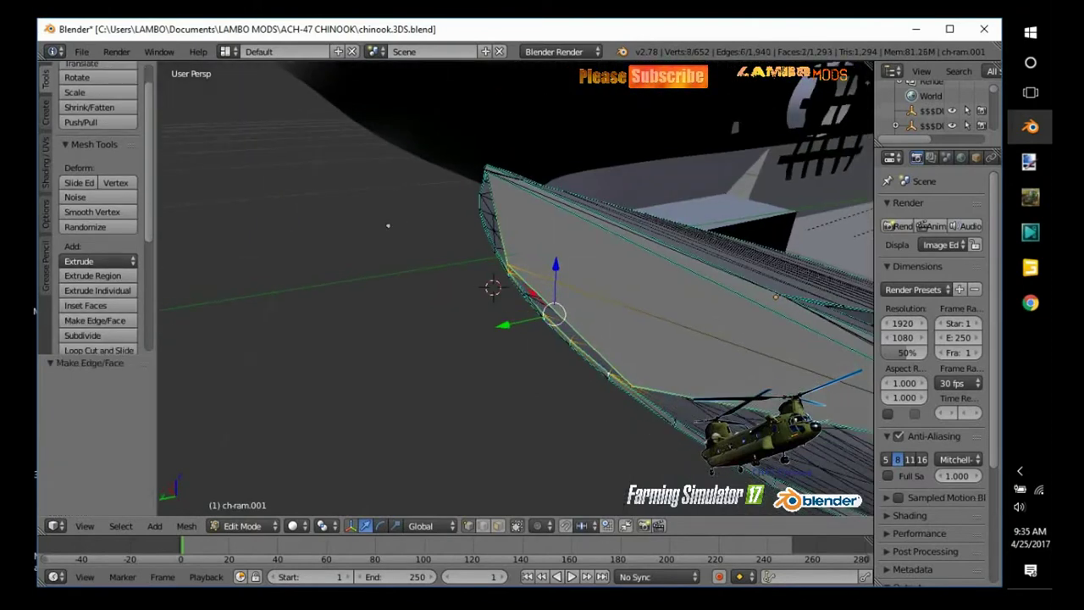
{"action": "mouse_move", "coordinate": [388, 226]}
{"action": "middle_mouse_down"}
{"action": "mouse_move", "coordinate": [432, 495]}
{"action": "mouse_move", "coordinate": [468, 381]}
{"action": "mouse_move", "coordinate": [480, 255]}
{"action": "mouse_move", "coordinate": [479, 407]}
{"action": "mouse_move", "coordinate": [542, 413]}
{"action": "middle_mouse_up"}
- Return to Object Mode and set the ramp's origin to the 3D cursor on its top edge
{"action": "key", "text": "Tab"}
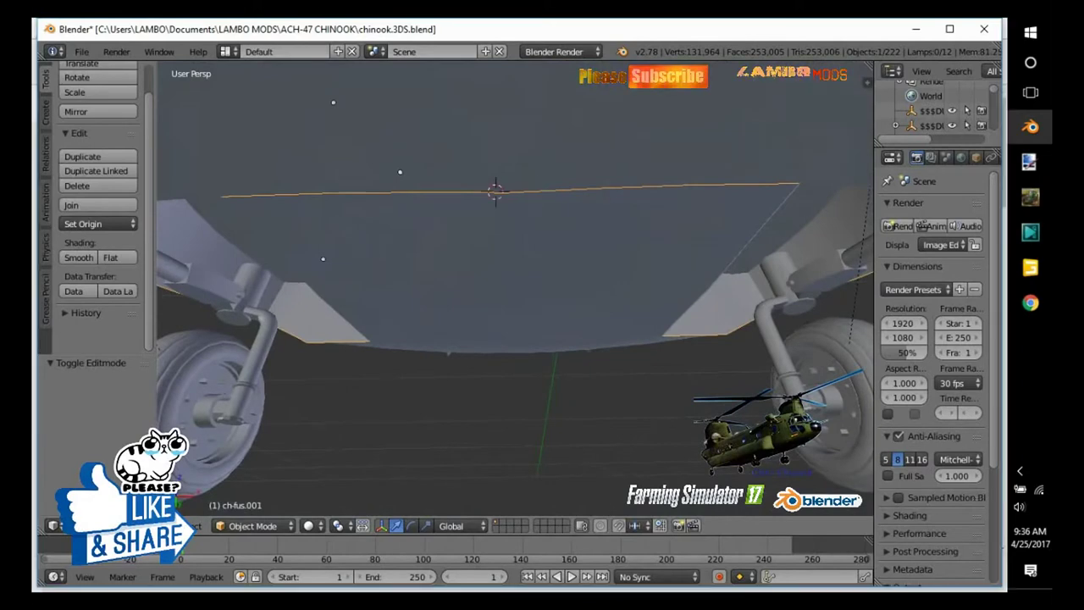
{"action": "left_click", "coordinate": [97, 224]}
{"action": "left_click", "coordinate": [93, 239]}
{"action": "mouse_move", "coordinate": [474, 339]}
{"action": "middle_mouse_down"}
{"action": "mouse_move", "coordinate": [475, 398]}
{"action": "mouse_move", "coordinate": [500, 364]}
{"action": "mouse_move", "coordinate": [458, 322]}
{"action": "mouse_move", "coordinate": [491, 254]}
{"action": "mouse_move", "coordinate": [508, 279]}
{"action": "mouse_move", "coordinate": [516, 254]}
{"action": "middle_mouse_up"}
{"action": "left_click", "coordinate": [97, 223]}
{"action": "left_click", "coordinate": [117, 274]}
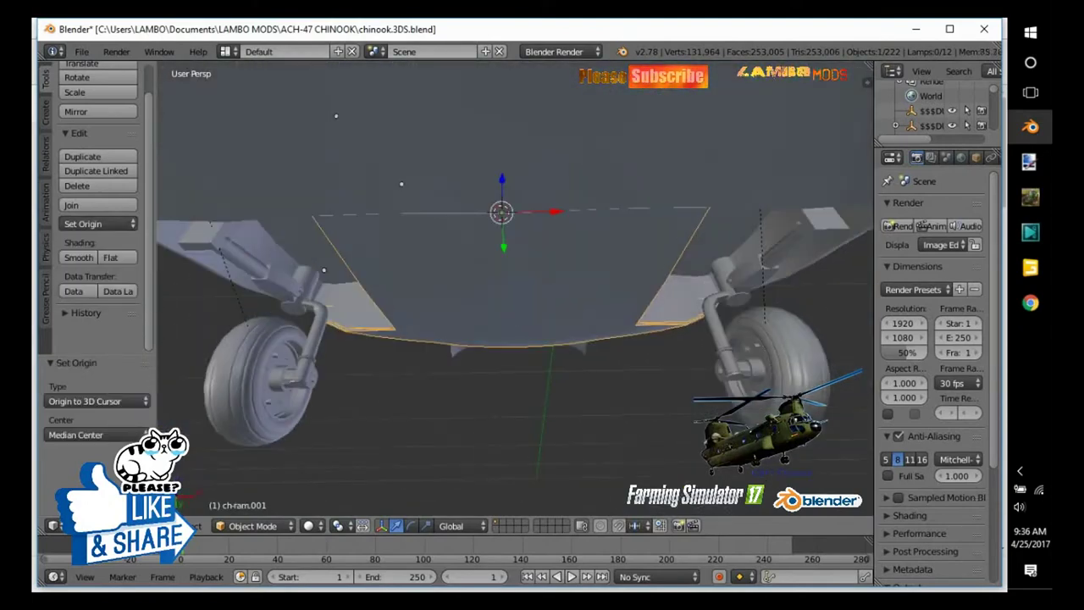
{"action": "middle_click_drag", "start_coordinate": [508, 296], "coordinate": [474, 322]}
- Tilt the ramp −32.98° around X to test its swing
{"action": "key", "text": "x"}
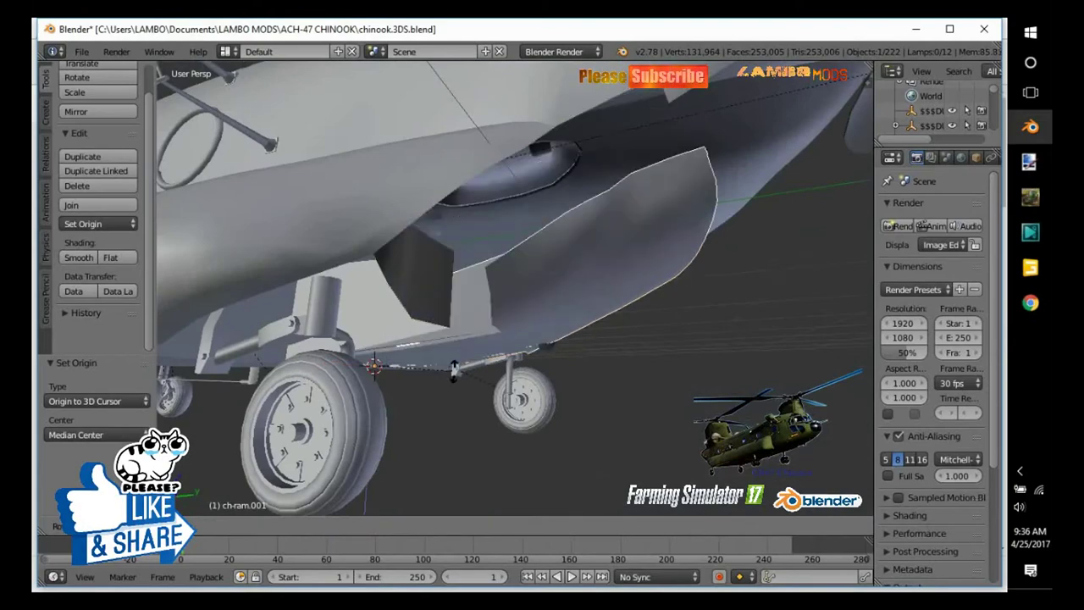
{"action": "left_click", "coordinate": [445, 381]}
{"action": "mouse_move", "coordinate": [508, 296]}
{"action": "middle_mouse_down"}
{"action": "mouse_move", "coordinate": [542, 271]}
{"action": "mouse_move", "coordinate": [521, 313]}
{"action": "mouse_move", "coordinate": [558, 330]}
{"action": "mouse_move", "coordinate": [542, 347]}
{"action": "middle_mouse_up"}
{"action": "scroll", "coordinate": [514, 288], "scroll_direction": "up", "scroll_amount": 3}
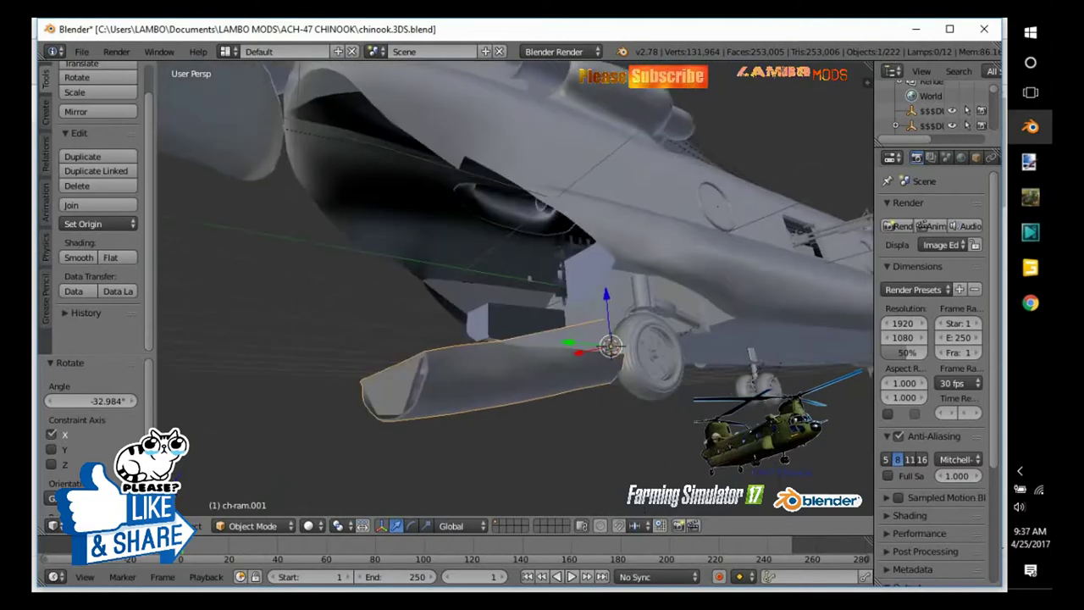
{"action": "scroll", "coordinate": [514, 288], "scroll_direction": "up", "scroll_amount": 3}
{"action": "scroll", "coordinate": [515, 288], "scroll_direction": "up", "scroll_amount": 3}
{"action": "key", "text": "Tab"}
- Move the selected ramp geometry 0.205 along Y
{"action": "scroll", "coordinate": [515, 287], "scroll_direction": "down", "scroll_amount": 5}
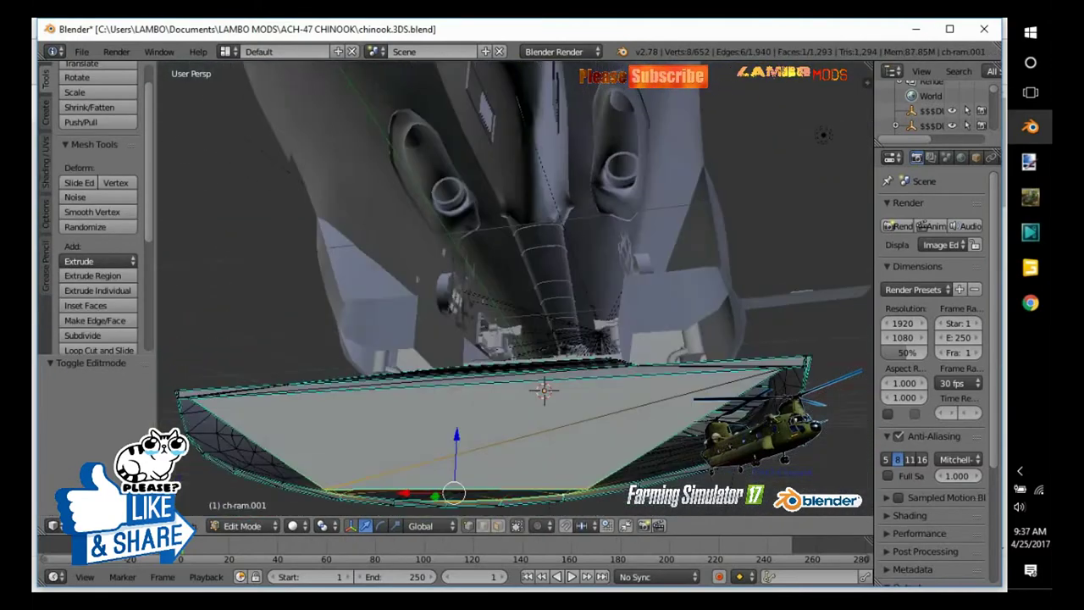
{"action": "middle_click_drag", "start_coordinate": [515, 288], "coordinate": [559, 322]}
{"action": "key", "text": "Return"}
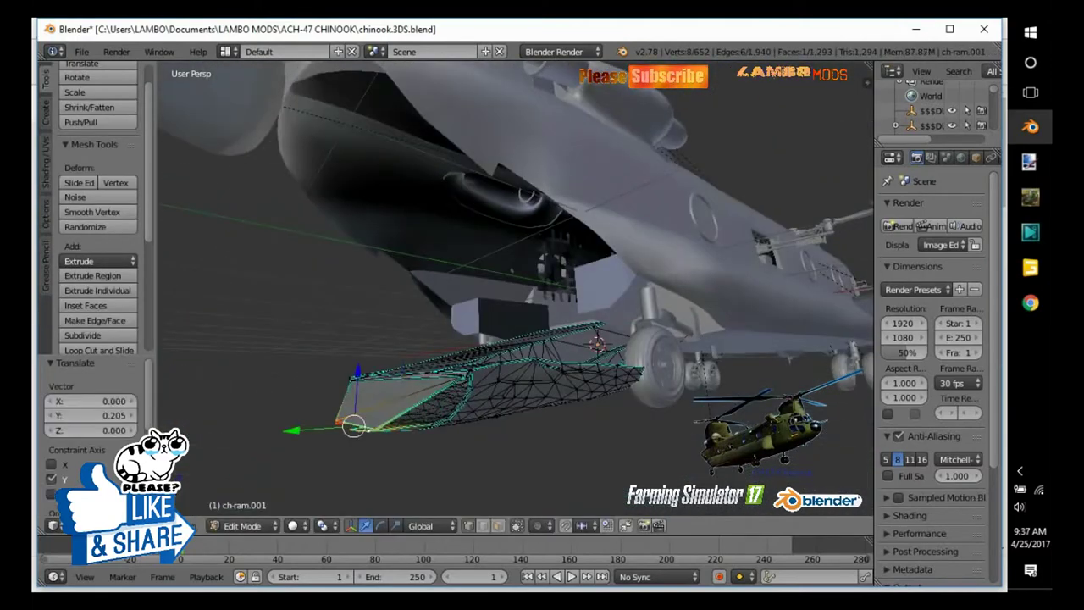
{"action": "scroll", "coordinate": [515, 288], "scroll_direction": "up", "scroll_amount": 5}
{"action": "middle_click_drag", "start_coordinate": [515, 288], "coordinate": [542, 254]}
{"action": "mouse_move", "coordinate": [515, 288]}
{"action": "middle_mouse_down"}
{"action": "mouse_move", "coordinate": [515, 229]}
{"action": "mouse_move", "coordinate": [515, 271]}
{"action": "middle_mouse_up"}
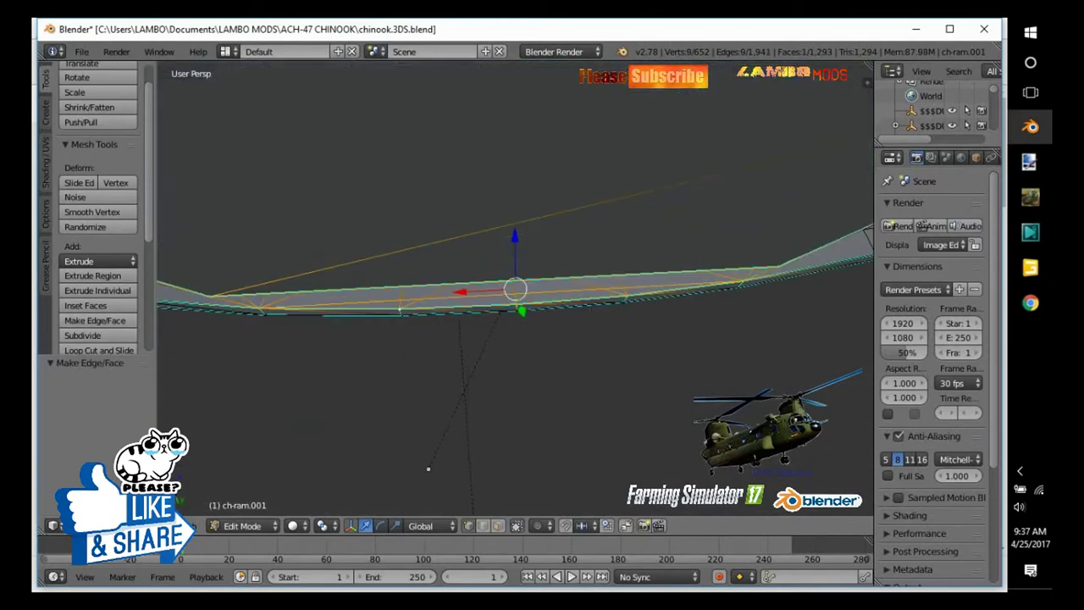
{"action": "mouse_move", "coordinate": [779, 221]}
{"action": "middle_mouse_down"}
{"action": "mouse_move", "coordinate": [765, 157]}
{"action": "mouse_move", "coordinate": [756, 171]}
{"action": "mouse_move", "coordinate": [856, 269]}
{"action": "middle_mouse_up"}
- Extrude the ramp edge strip along the ramp's length, then return to Object Mode
{"action": "key", "text": "e"}
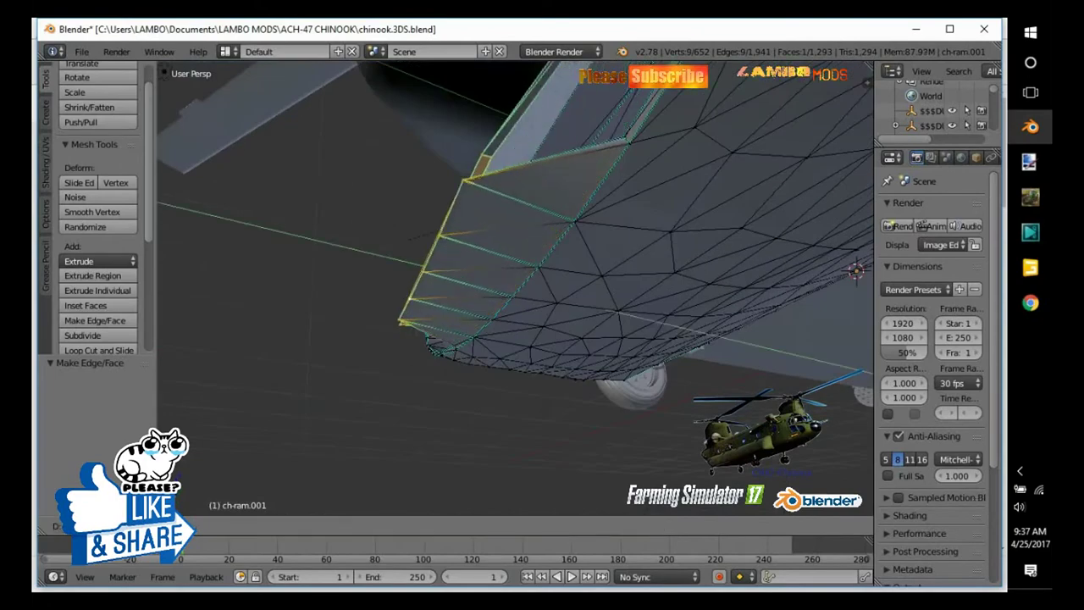
{"action": "key", "text": "Return"}
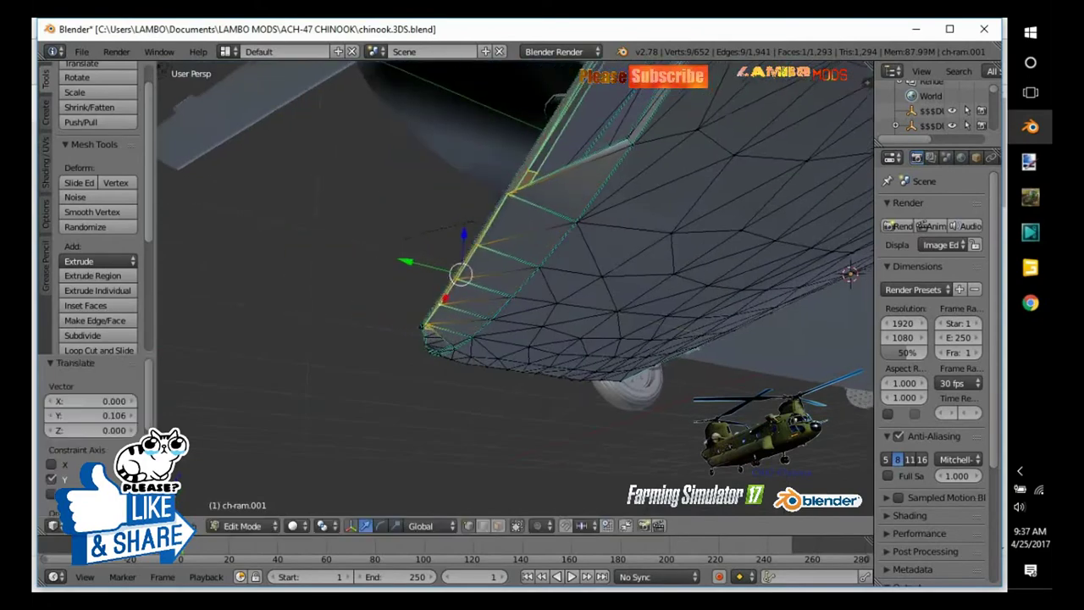
{"action": "middle_click_drag", "start_coordinate": [593, 254], "coordinate": [694, 287]}
{"action": "key", "text": "e"}
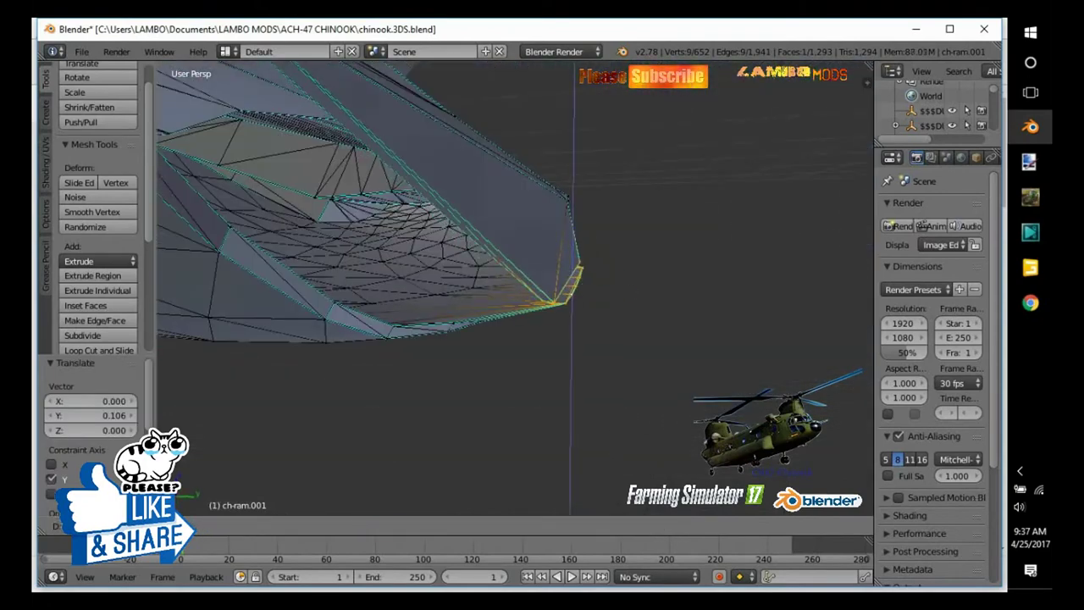
{"action": "key", "text": "e"}
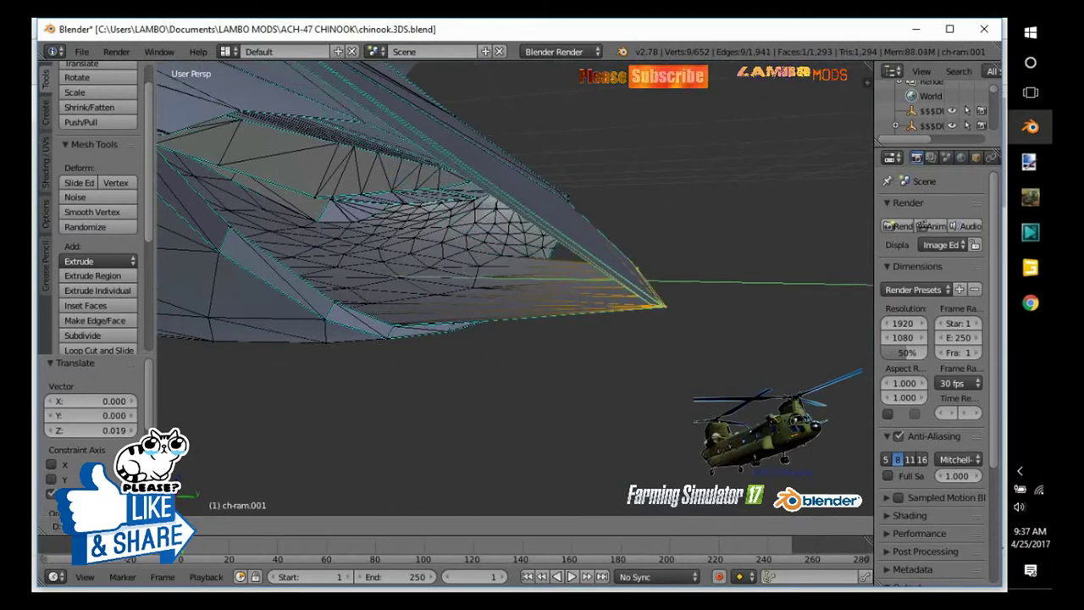
{"action": "key", "text": "Return"}
{"action": "mouse_move", "coordinate": [508, 254]}
{"action": "middle_mouse_down"}
{"action": "mouse_move", "coordinate": [576, 288]}
{"action": "mouse_move", "coordinate": [592, 271]}
{"action": "middle_mouse_up"}
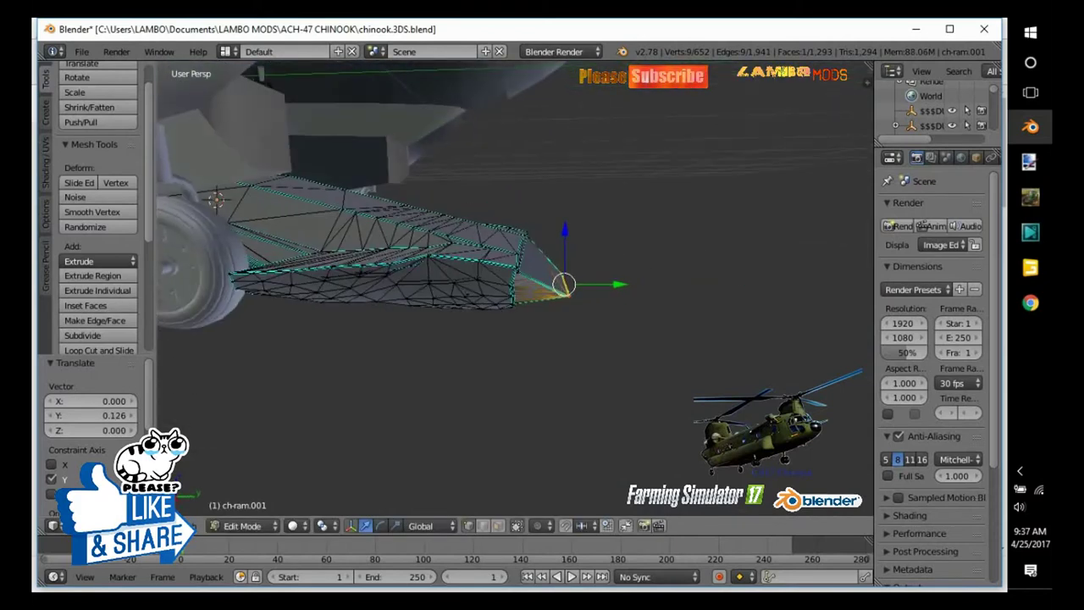
{"action": "key", "text": "Tab"}
{"action": "mouse_move", "coordinate": [508, 296]}
{"action": "middle_mouse_down"}
{"action": "mouse_move", "coordinate": [576, 204]}
{"action": "mouse_move", "coordinate": [610, 211]}
{"action": "middle_mouse_up"}
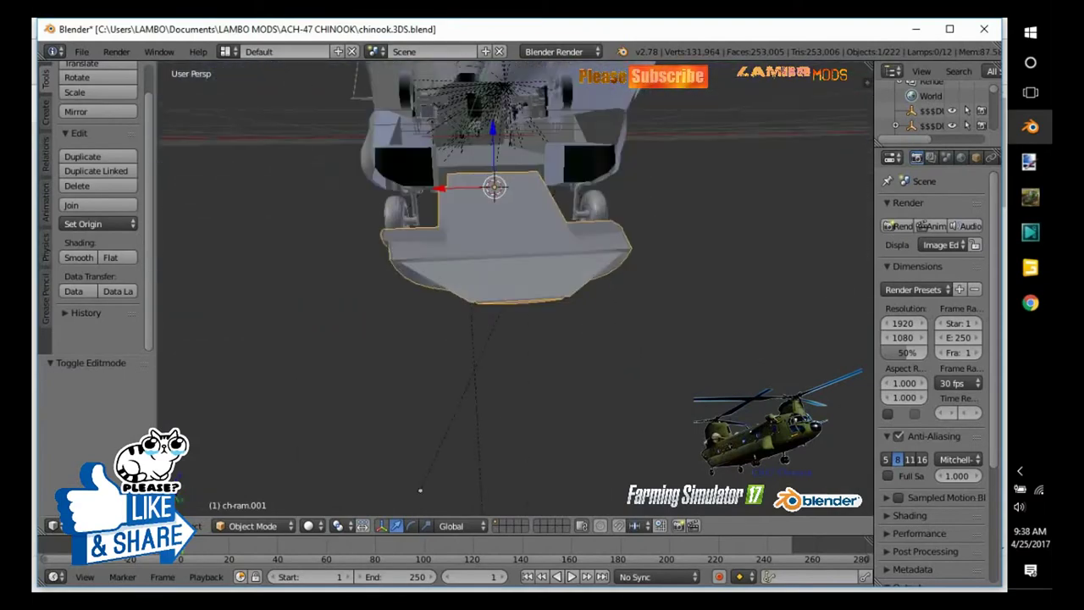
- Frame the door gun and inspect its mesh and mount up close
{"action": "key", "text": "KP_Decimal"}
{"action": "middle_click_drag", "start_coordinate": [516, 279], "coordinate": [559, 246]}
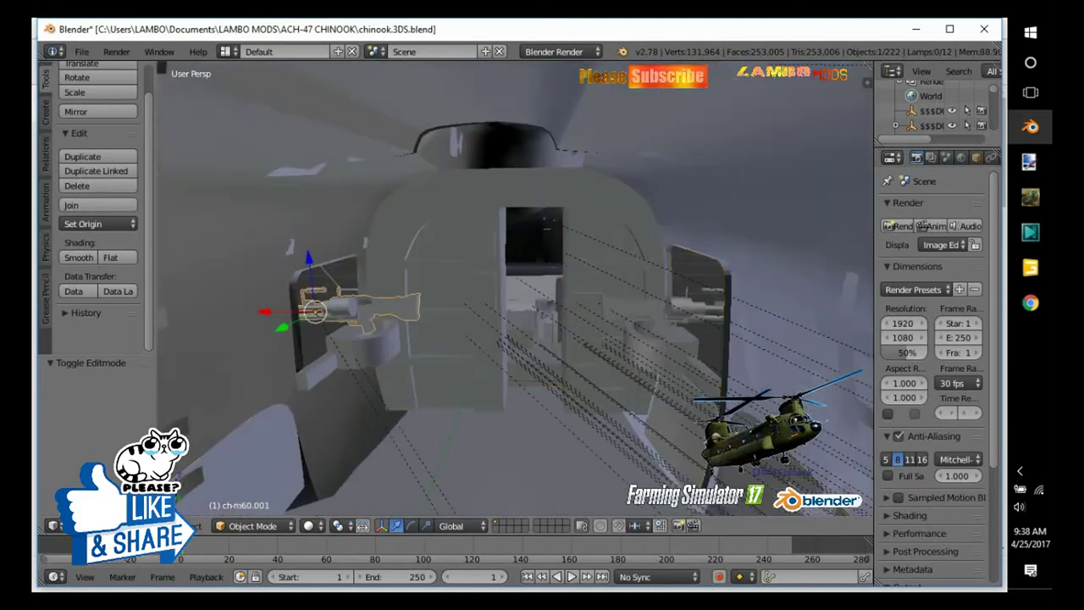
{"action": "scroll", "coordinate": [515, 288], "scroll_direction": "up", "scroll_amount": 3}
{"action": "middle_click_drag", "start_coordinate": [515, 288], "coordinate": [593, 271]}
{"action": "scroll", "coordinate": [515, 288], "scroll_direction": "up", "scroll_amount": 2}
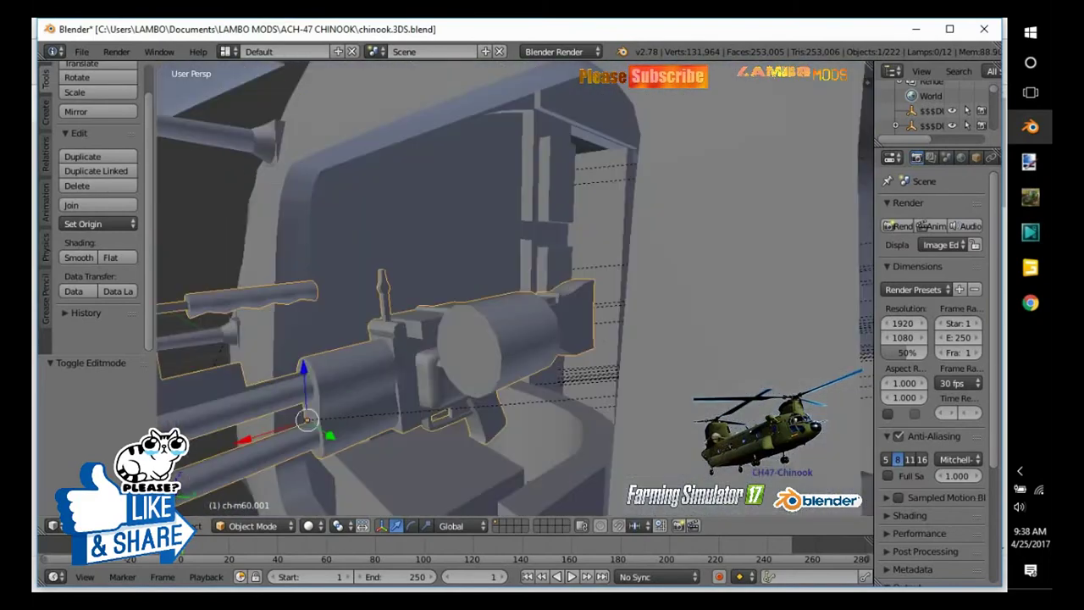
{"action": "key", "text": "Tab"}
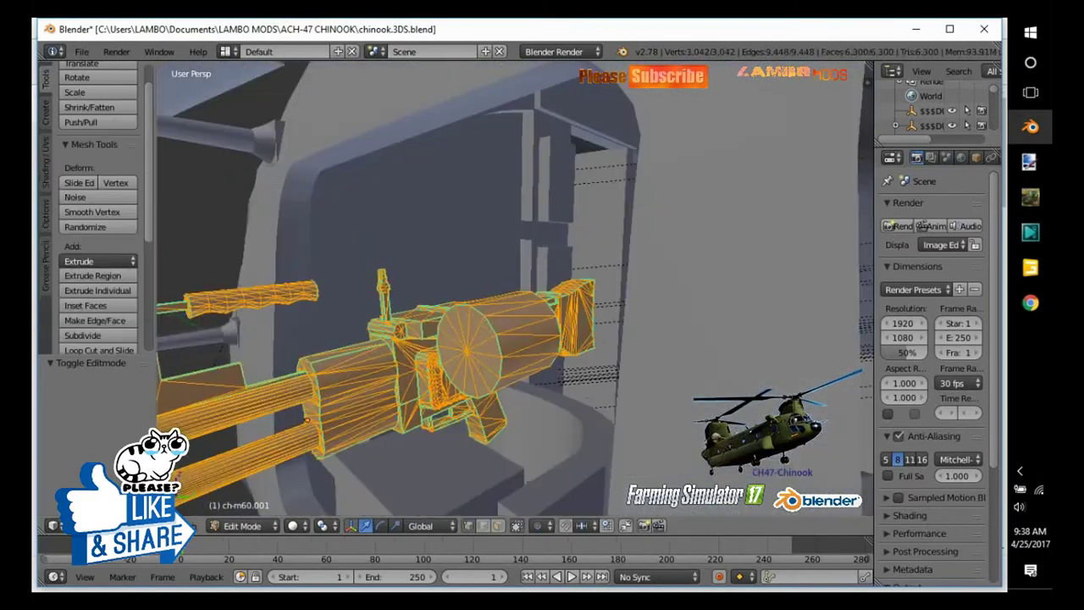
{"action": "scroll", "coordinate": [515, 288], "scroll_direction": "up", "scroll_amount": 2}
{"action": "middle_click_drag", "start_coordinate": [515, 287], "coordinate": [558, 221]}
{"action": "scroll", "coordinate": [515, 288], "scroll_direction": "down", "scroll_amount": 3}
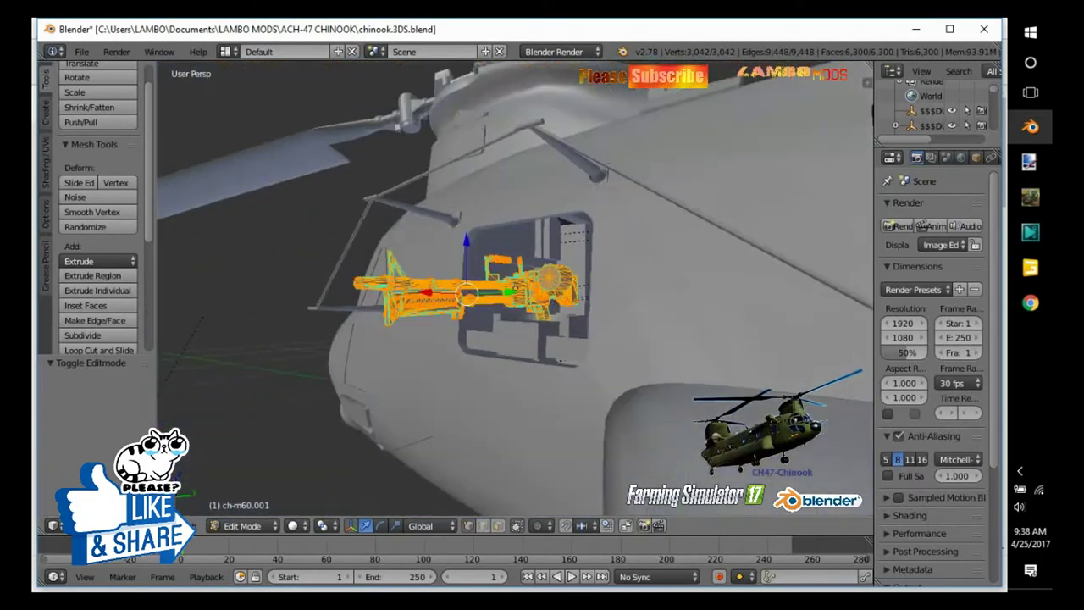
{"action": "middle_click_drag", "start_coordinate": [515, 288], "coordinate": [542, 254]}
{"action": "scroll", "coordinate": [515, 288], "scroll_direction": "up", "scroll_amount": 3}
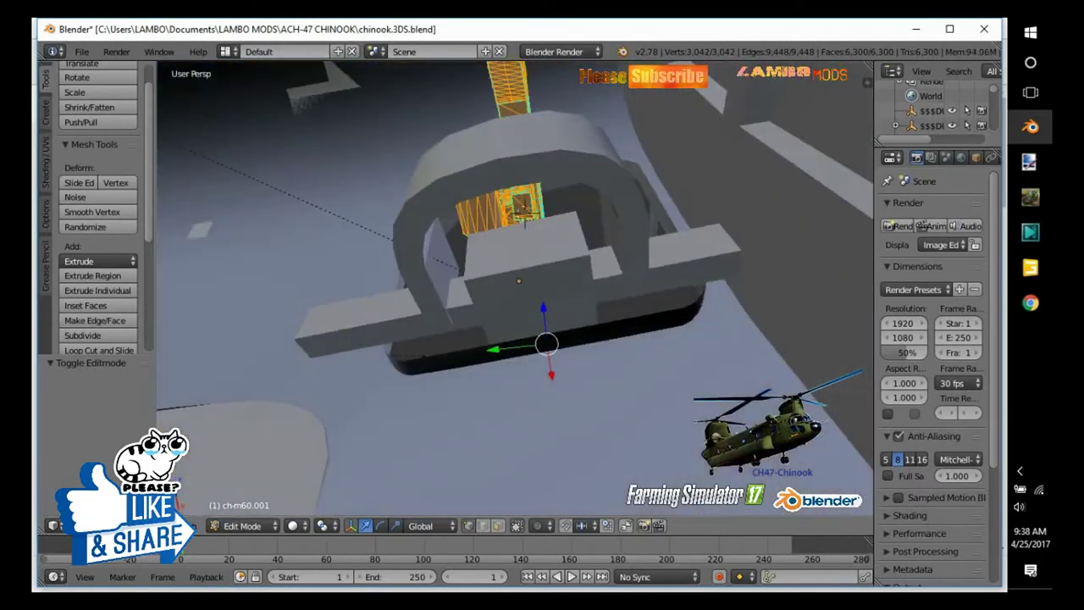
{"action": "scroll", "coordinate": [98, 212], "scroll_direction": "up", "scroll_amount": 2}
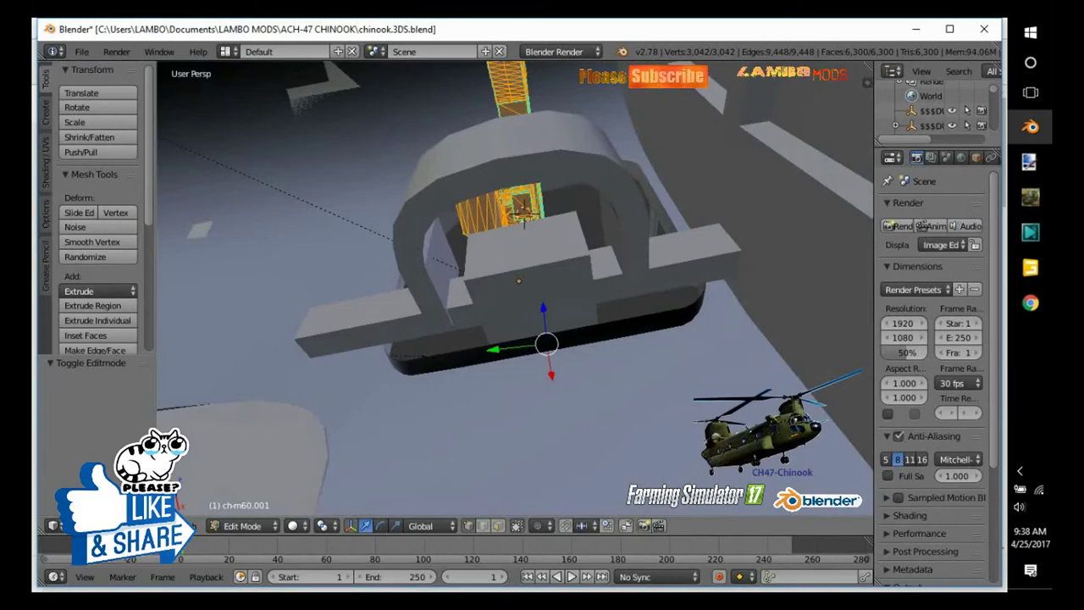
{"action": "key", "text": "Tab"}
- Set the gun's origin at its mount, then select part ch-el1.001 on the fuselage top
{"action": "left_click", "coordinate": [106, 253]}
{"action": "left_click", "coordinate": [135, 303]}
{"action": "key", "text": "Tab"}
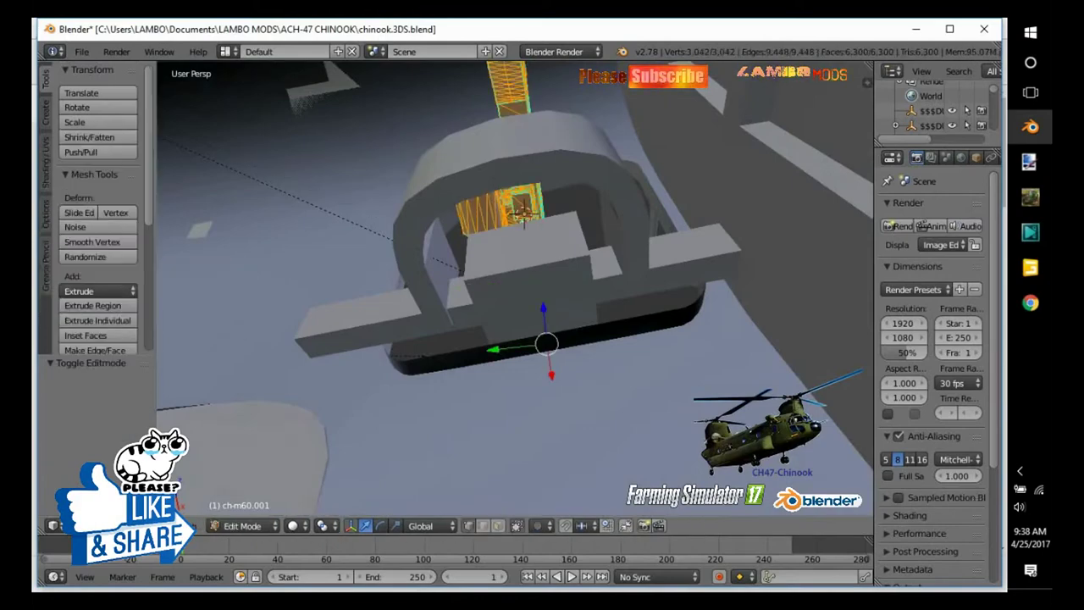
{"action": "scroll", "coordinate": [354, 319], "scroll_direction": "down", "scroll_amount": 3}
{"action": "scroll", "coordinate": [354, 319], "scroll_direction": "down", "scroll_amount": 2}
{"action": "mouse_move", "coordinate": [354, 320]}
{"action": "middle_mouse_down"}
{"action": "mouse_move", "coordinate": [338, 372]}
{"action": "mouse_move", "coordinate": [364, 438]}
{"action": "mouse_move", "coordinate": [474, 252]}
{"action": "mouse_move", "coordinate": [487, 287]}
{"action": "middle_mouse_up"}
{"action": "key", "text": "Tab"}
{"action": "right_click", "coordinate": [339, 372]}
{"action": "key", "text": "Tab"}
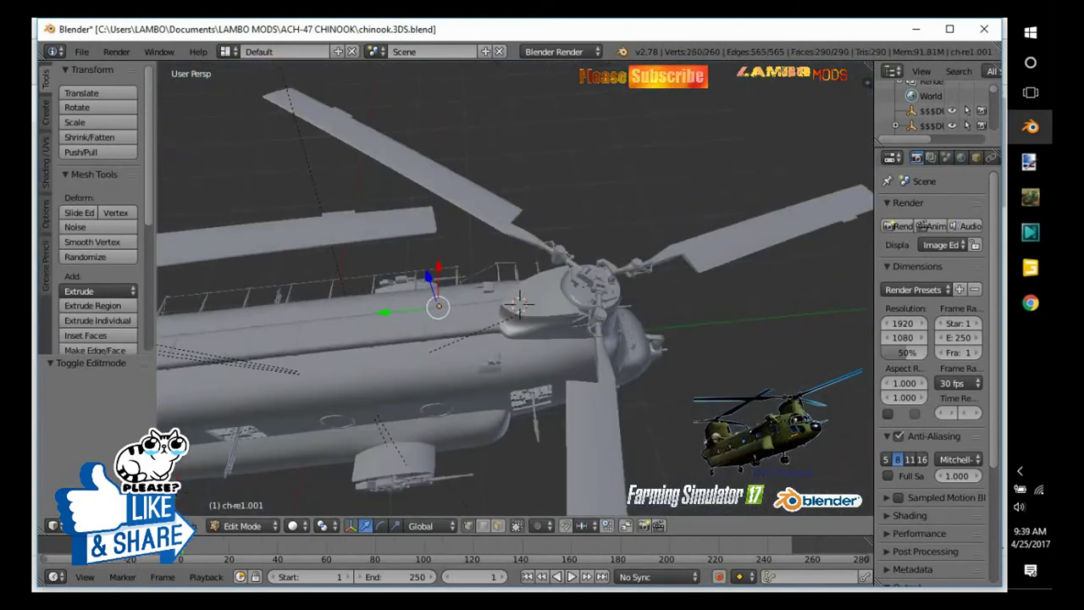
- Select rear rotor ch-hel2.001, confirm its origin sits at the hub, then pick a landing-gear part
{"action": "key", "text": "Tab"}
{"action": "right_click", "coordinate": [581, 279]}
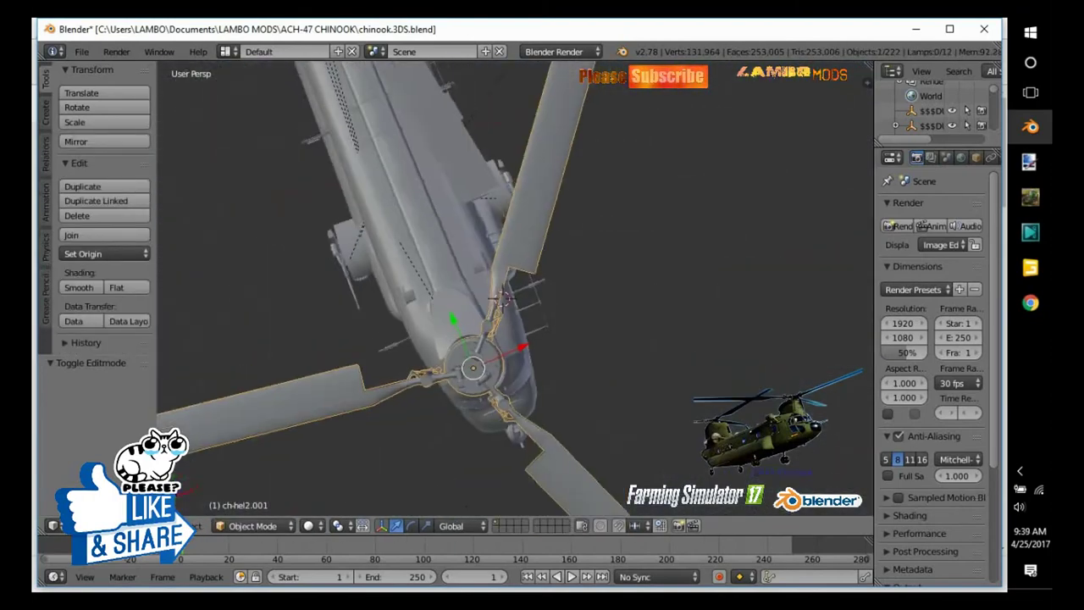
{"action": "middle_click_drag", "start_coordinate": [580, 280], "coordinate": [420, 113]}
{"action": "key", "text": "Tab"}
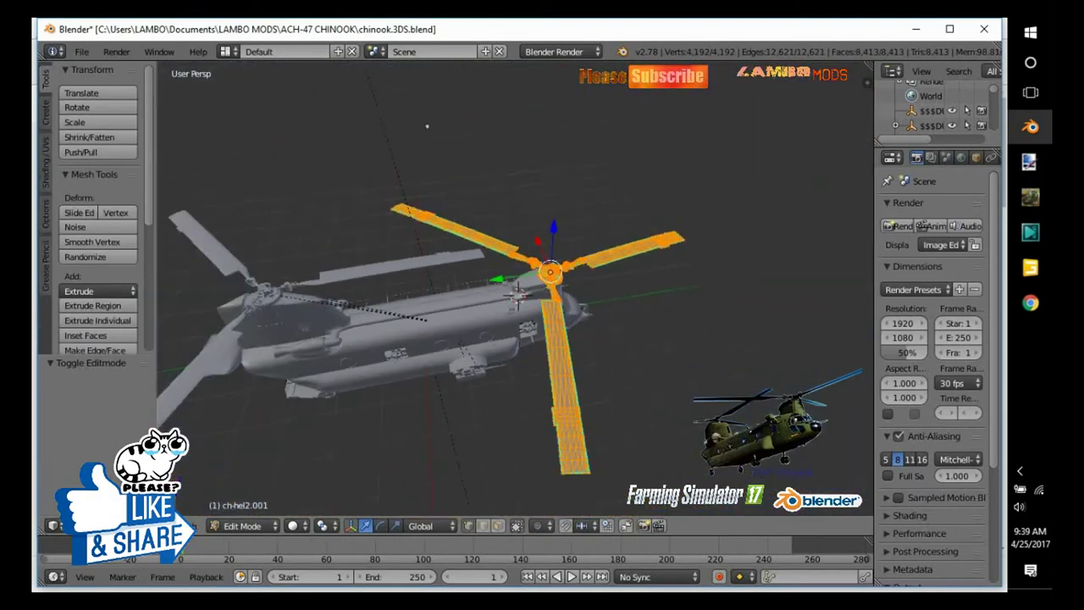
{"action": "key", "text": "Tab"}
{"action": "mouse_move", "coordinate": [420, 113]}
{"action": "middle_mouse_down"}
{"action": "mouse_move", "coordinate": [226, 253]}
{"action": "mouse_move", "coordinate": [161, 97]}
{"action": "middle_mouse_up"}
{"action": "right_click", "coordinate": [226, 253]}
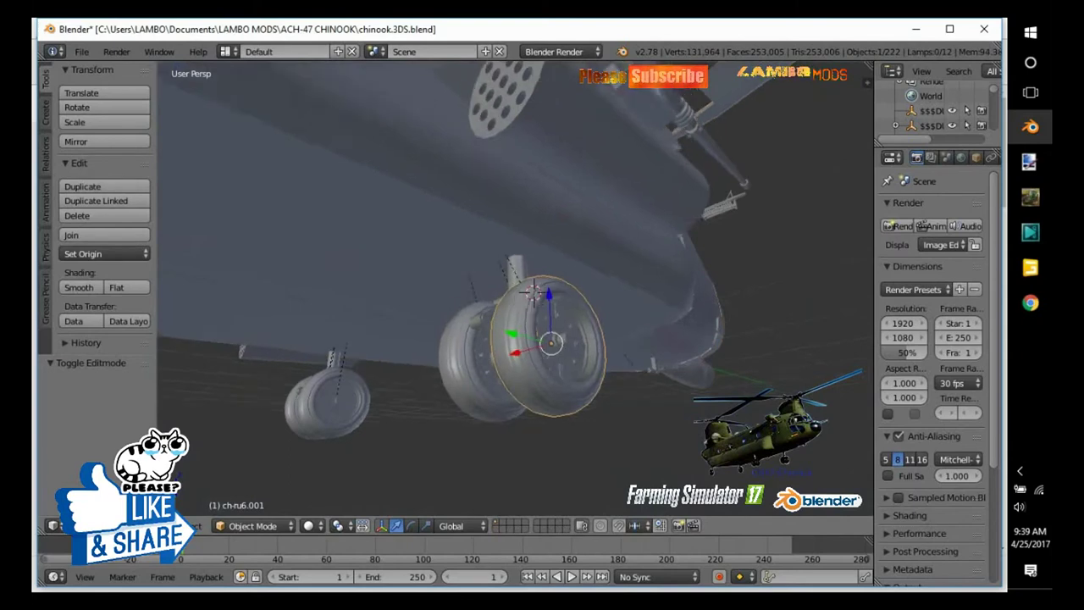
- Select each landing-gear wheel in turn to check its pivot
{"action": "middle_click_drag", "start_coordinate": [542, 305], "coordinate": [474, 288]}
{"action": "middle_click_drag", "start_coordinate": [542, 338], "coordinate": [508, 279]}
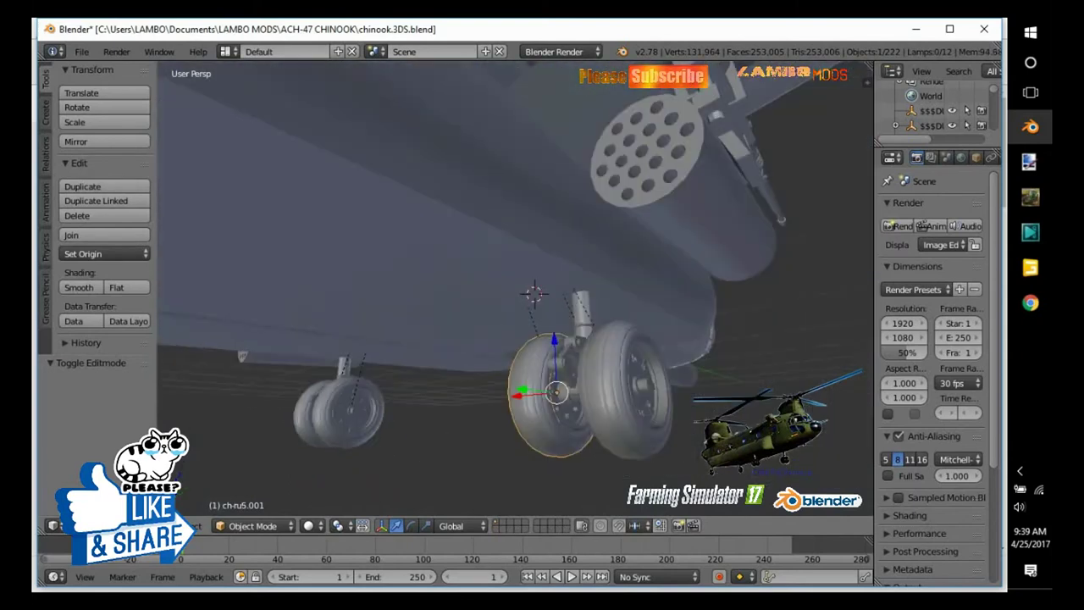
{"action": "middle_click_drag", "start_coordinate": [542, 339], "coordinate": [508, 305]}
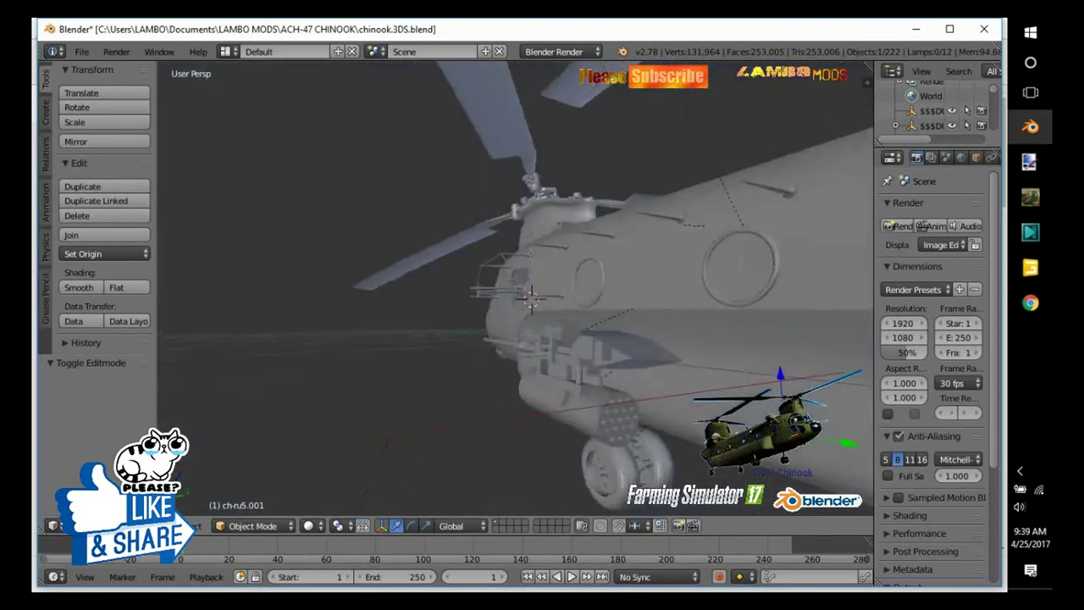
{"action": "right_click", "coordinate": [584, 364]}
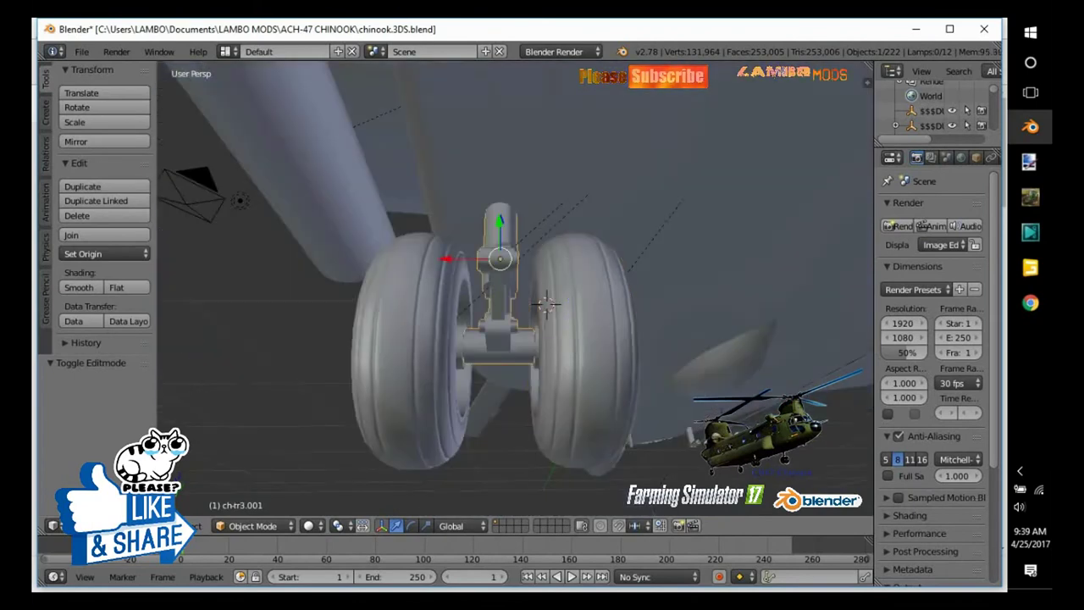
{"action": "mouse_move", "coordinate": [546, 303]}
{"action": "middle_mouse_down"}
{"action": "mouse_move", "coordinate": [457, 305]}
{"action": "mouse_move", "coordinate": [525, 254]}
{"action": "mouse_move", "coordinate": [508, 271]}
{"action": "middle_mouse_up"}
- Check the fuselage mesh, then select side-window gun ch-m604.001 and open it in Edit Mode
{"action": "right_click", "coordinate": [535, 298]}
{"action": "key", "text": "Tab"}
{"action": "scroll", "coordinate": [536, 298], "scroll_direction": "down", "scroll_amount": 3}
{"action": "key", "text": "Tab"}
{"action": "key", "text": "Tab"}
{"action": "key", "text": "Tab"}
{"action": "scroll", "coordinate": [508, 300], "scroll_direction": "up", "scroll_amount": 4}
{"action": "right_click", "coordinate": [456, 306]}
{"action": "key", "text": "Tab"}
{"action": "scroll", "coordinate": [515, 288], "scroll_direction": "up", "scroll_amount": 3}
{"action": "scroll", "coordinate": [514, 288], "scroll_direction": "up", "scroll_amount": 4}
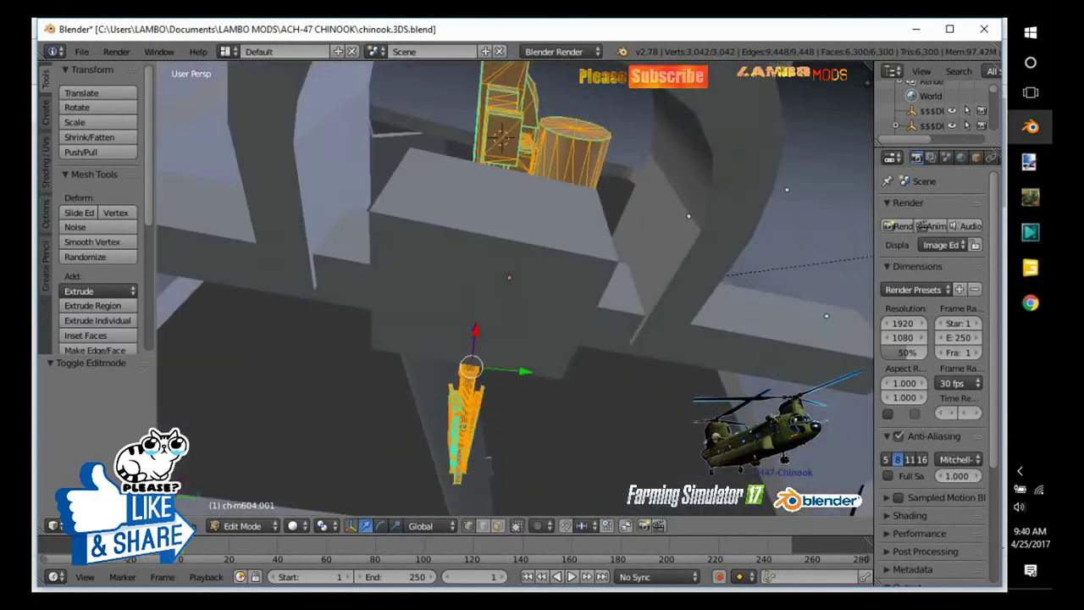
- Set the window gun's origin to the 3D cursor and frame its mount
{"action": "key", "text": "Tab"}
{"action": "left_click", "coordinate": [105, 253]}
{"action": "left_click", "coordinate": [119, 304]}
{"action": "scroll", "coordinate": [463, 392], "scroll_direction": "down", "scroll_amount": 4}
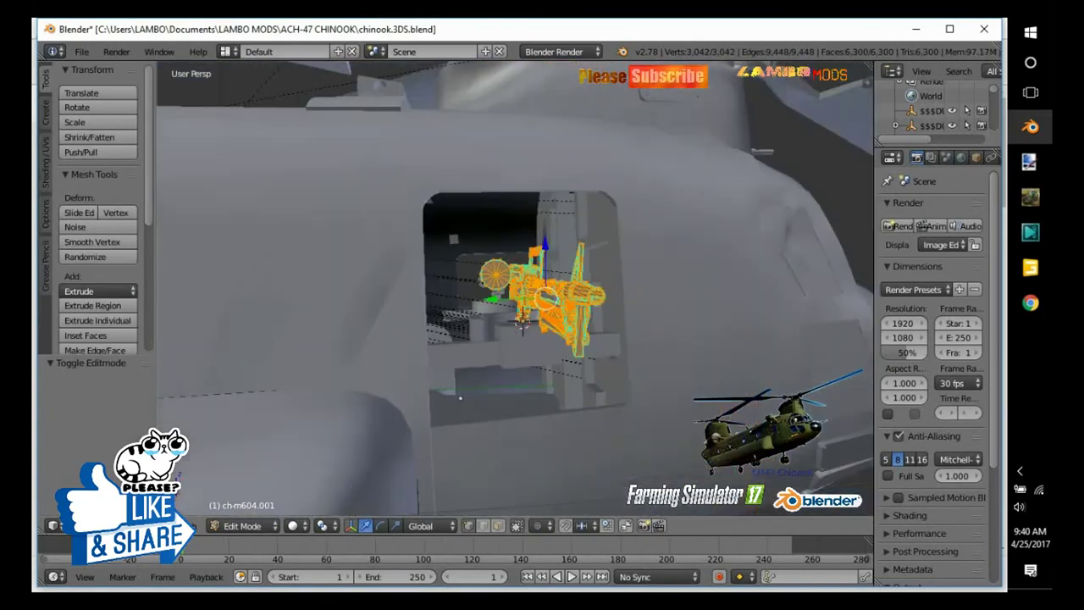
{"action": "scroll", "coordinate": [464, 392], "scroll_direction": "down", "scroll_amount": 3}
{"action": "key", "text": "KP_Decimal"}
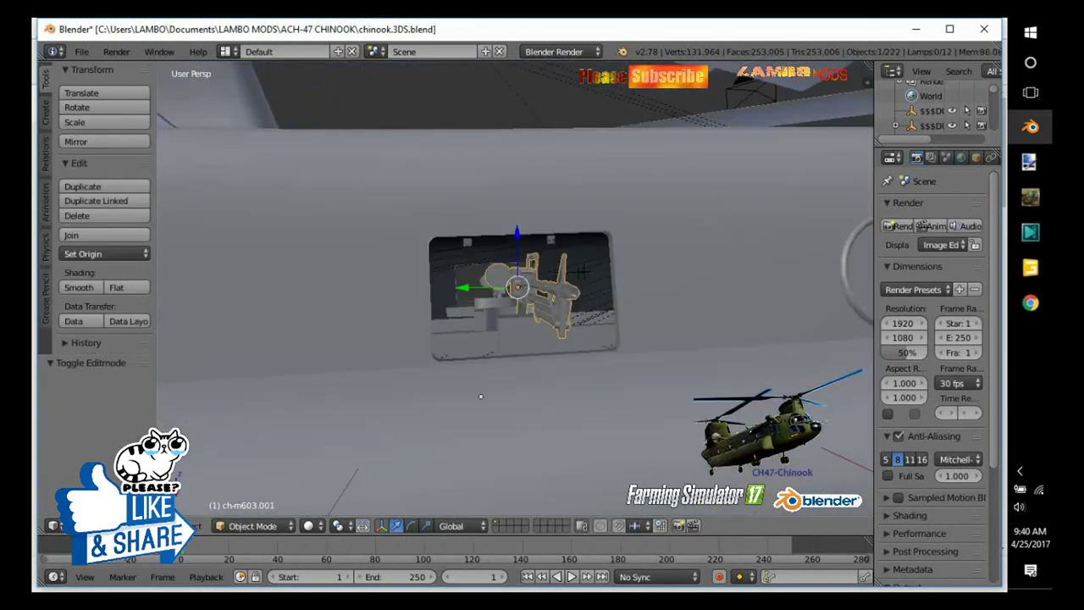
{"action": "mouse_move", "coordinate": [463, 392]}
{"action": "middle_mouse_down"}
{"action": "mouse_move", "coordinate": [508, 355]}
{"action": "mouse_move", "coordinate": [458, 305]}
{"action": "middle_mouse_up"}
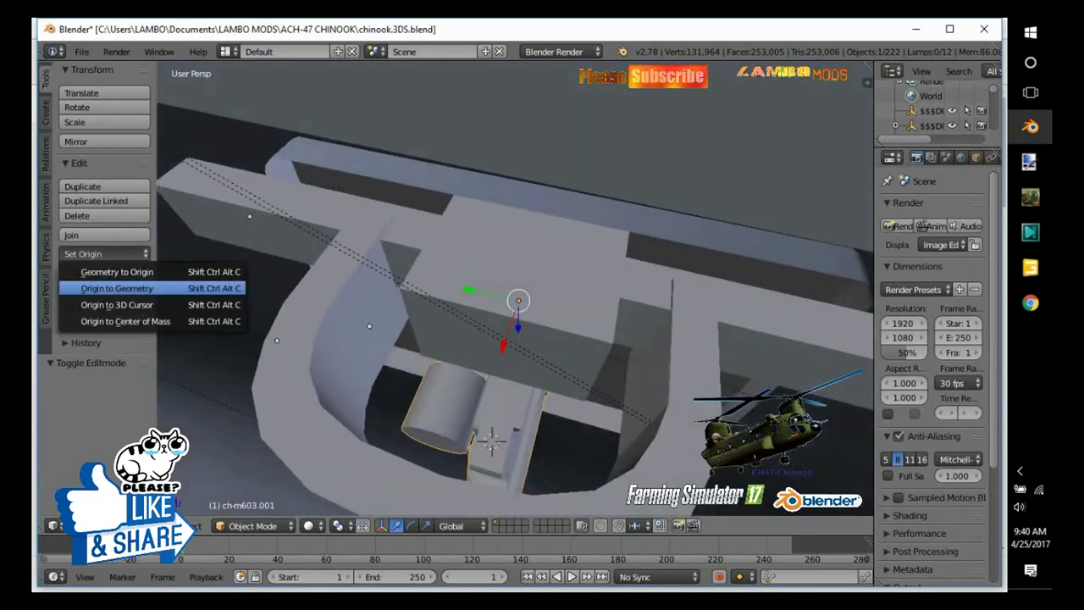
- Check the gun mesh in Edit Mode, then select fuselage ch4us.001 and return to Object Mode
{"action": "key", "text": "Tab"}
{"action": "mouse_move", "coordinate": [474, 356]}
{"action": "middle_mouse_down"}
{"action": "mouse_move", "coordinate": [492, 339]}
{"action": "mouse_move", "coordinate": [487, 320]}
{"action": "middle_mouse_up"}
{"action": "scroll", "coordinate": [352, 340], "scroll_direction": "down", "scroll_amount": 6}
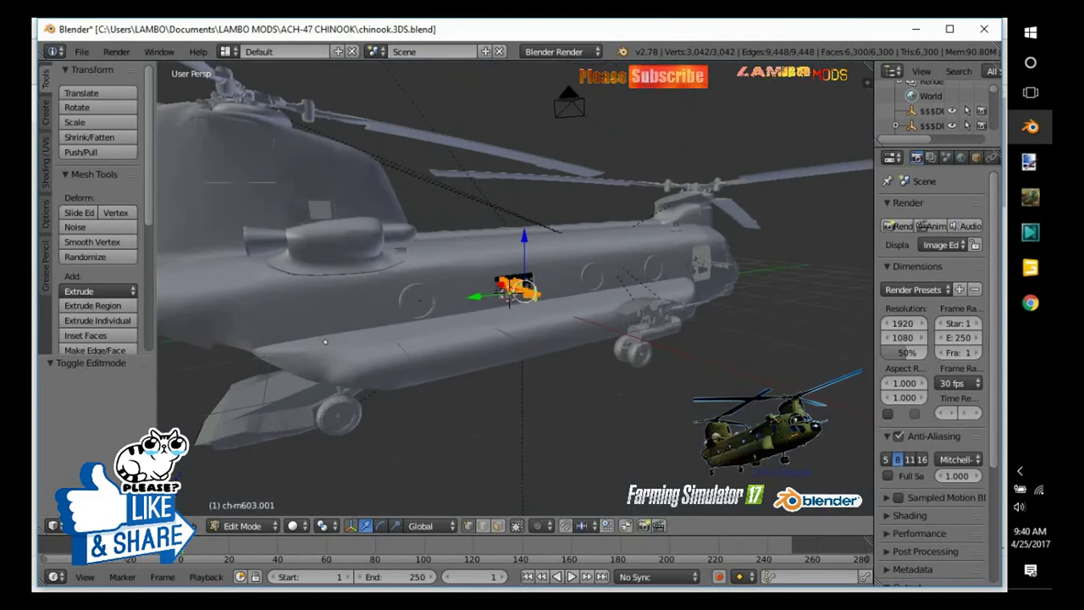
{"action": "mouse_move", "coordinate": [324, 341]}
{"action": "middle_mouse_down"}
{"action": "mouse_move", "coordinate": [659, 282]}
{"action": "mouse_move", "coordinate": [657, 414]}
{"action": "middle_mouse_up"}
{"action": "key", "text": "Tab"}
{"action": "scroll", "coordinate": [657, 282], "scroll_direction": "down", "scroll_amount": 2}
{"action": "key", "text": "Tab"}
{"action": "key", "text": "Tab"}
{"action": "right_click", "coordinate": [360, 348]}
{"action": "key", "text": "Tab"}
{"action": "key", "text": "Tab"}
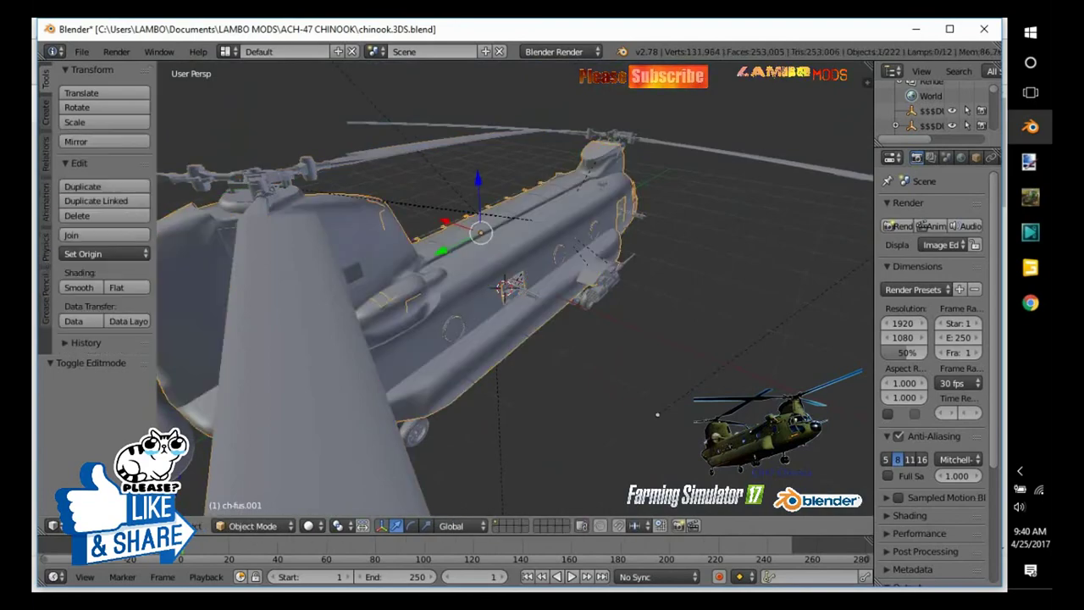
- Finish the round hatch, select the fuselage and show the green camouflage textures with white rotor blades
{"action": "scroll", "coordinate": [360, 348], "scroll_direction": "up", "scroll_amount": 3}
{"action": "middle_click_drag", "start_coordinate": [360, 348], "coordinate": [533, 345]}
{"action": "key", "text": "Tab"}
{"action": "scroll", "coordinate": [360, 348], "scroll_direction": "down", "scroll_amount": 5}
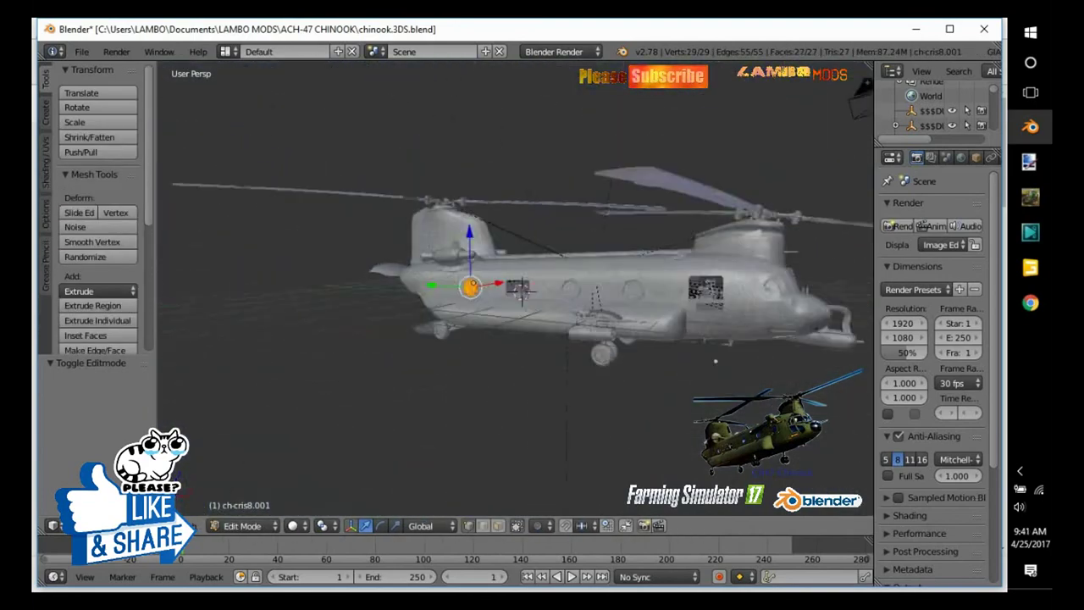
{"action": "key", "text": "Tab"}
{"action": "right_click", "coordinate": [521, 290]}
{"action": "middle_click_drag", "start_coordinate": [521, 291], "coordinate": [523, 291]}
{"action": "key", "text": "Tab"}
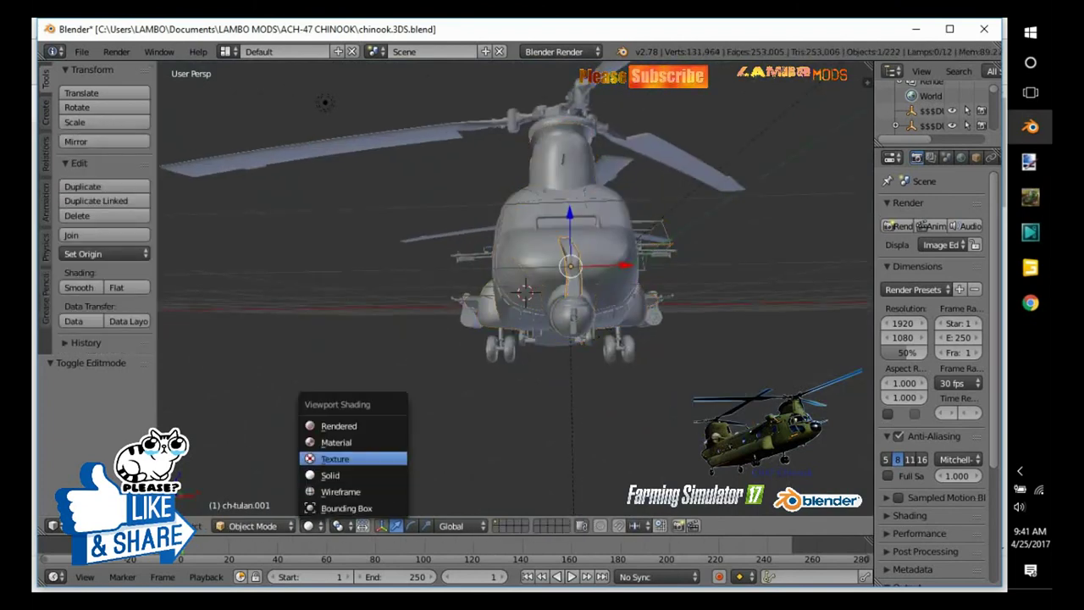
{"action": "key", "text": "Tab"}
{"action": "mouse_move", "coordinate": [508, 297]}
{"action": "middle_mouse_down"}
{"action": "mouse_move", "coordinate": [542, 280]}
{"action": "mouse_move", "coordinate": [474, 305]}
{"action": "middle_mouse_up"}
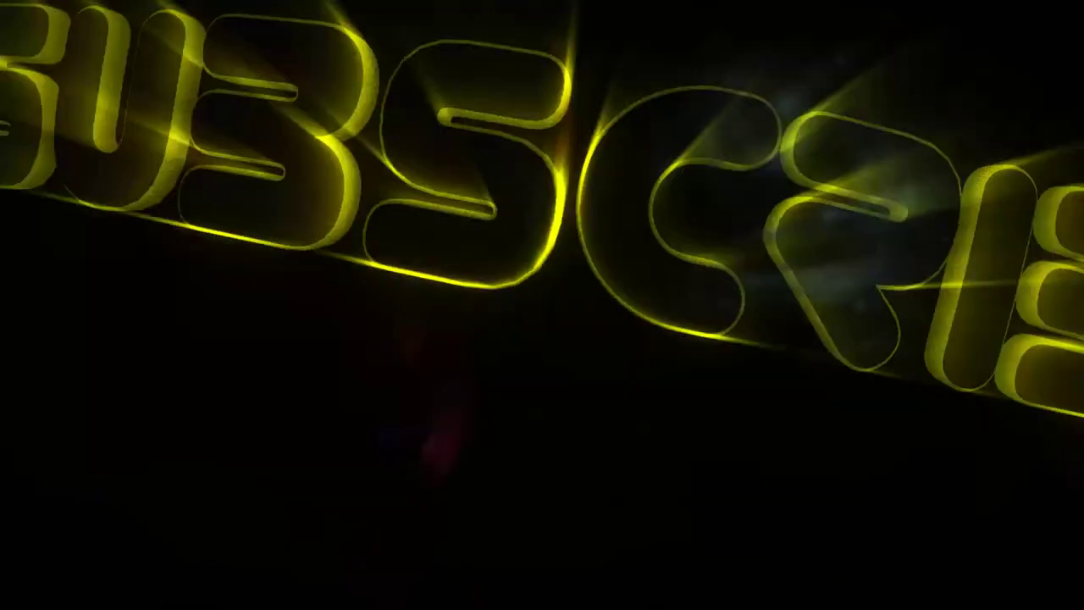